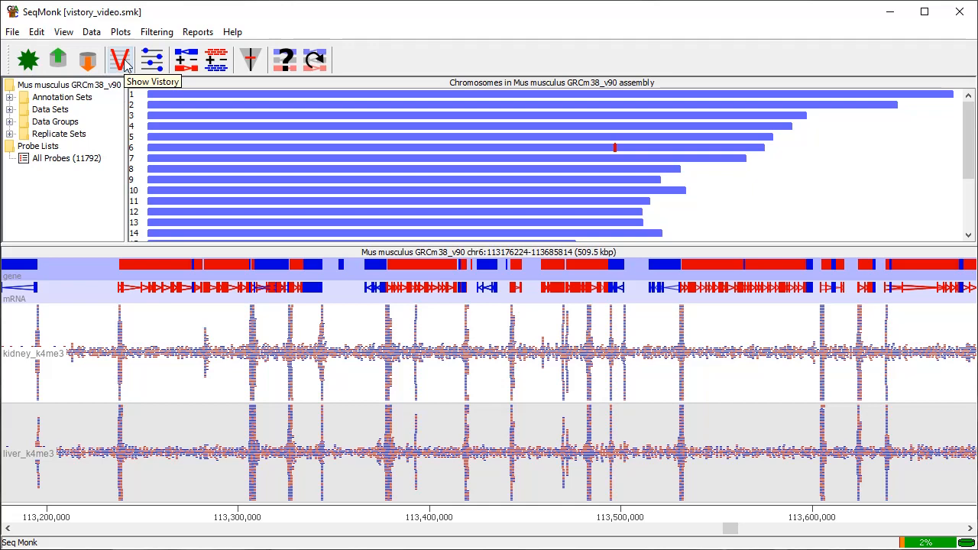
Open the Vistory and delete the DataSet Added entry for liver_k4me3.
click(123, 61)
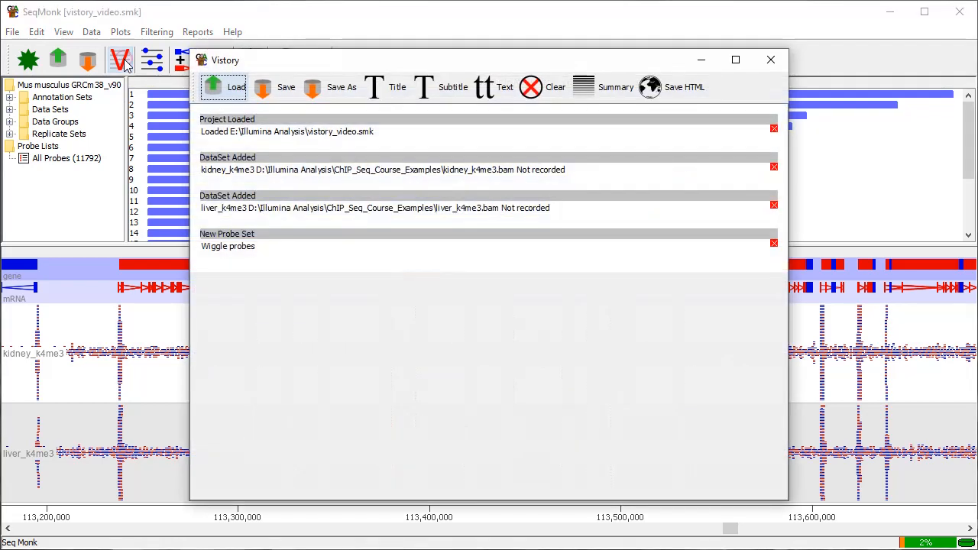
drag(541, 69, 655, 76)
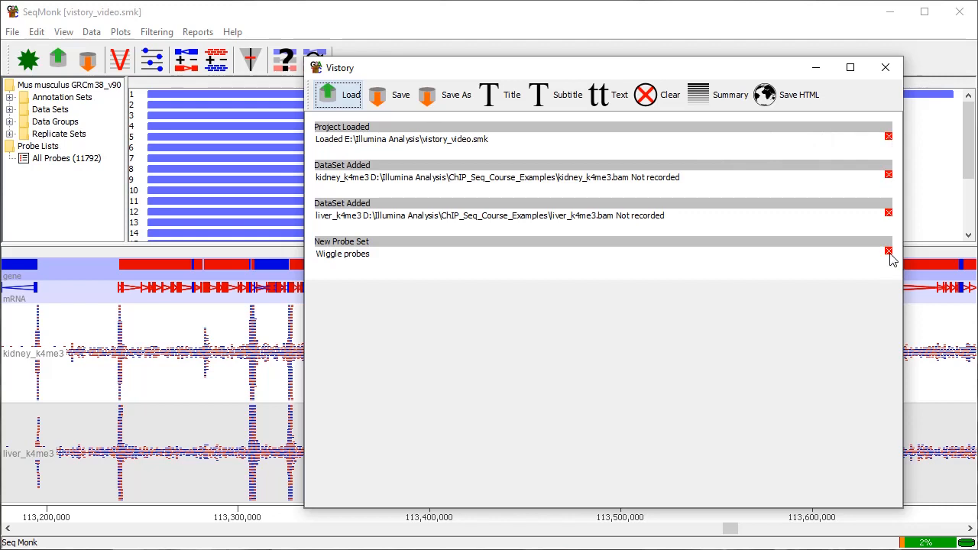
click(889, 213)
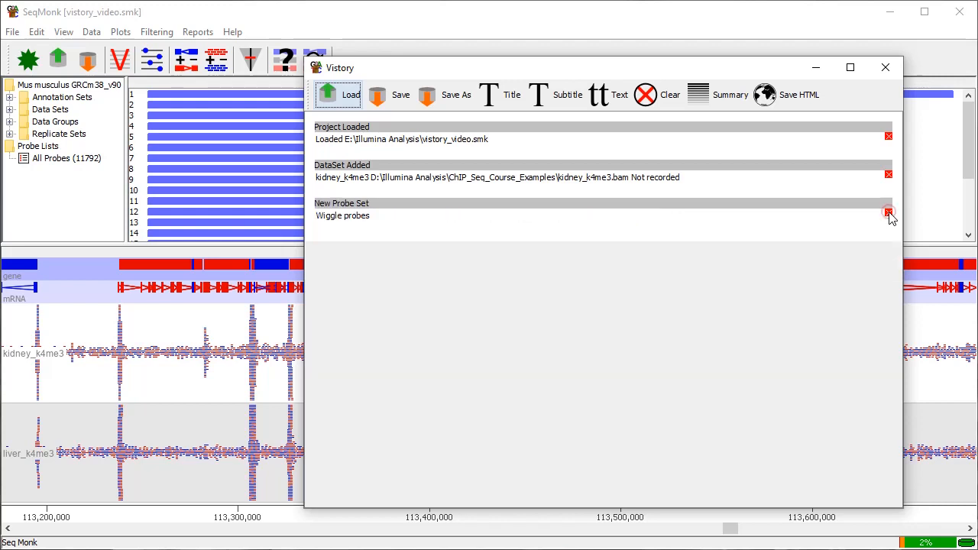
Wipe all entries from the vistory and insert a project summary in their place.
click(650, 98)
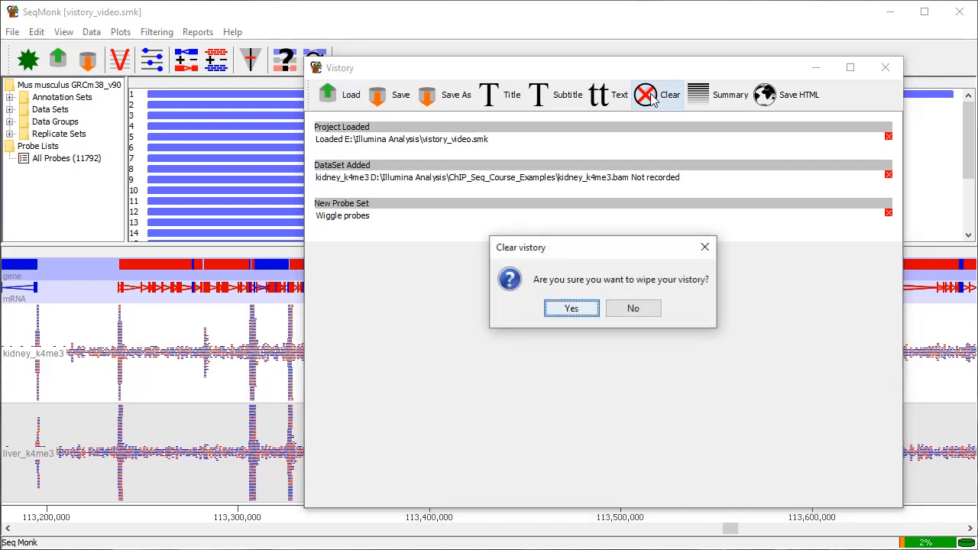
click(580, 310)
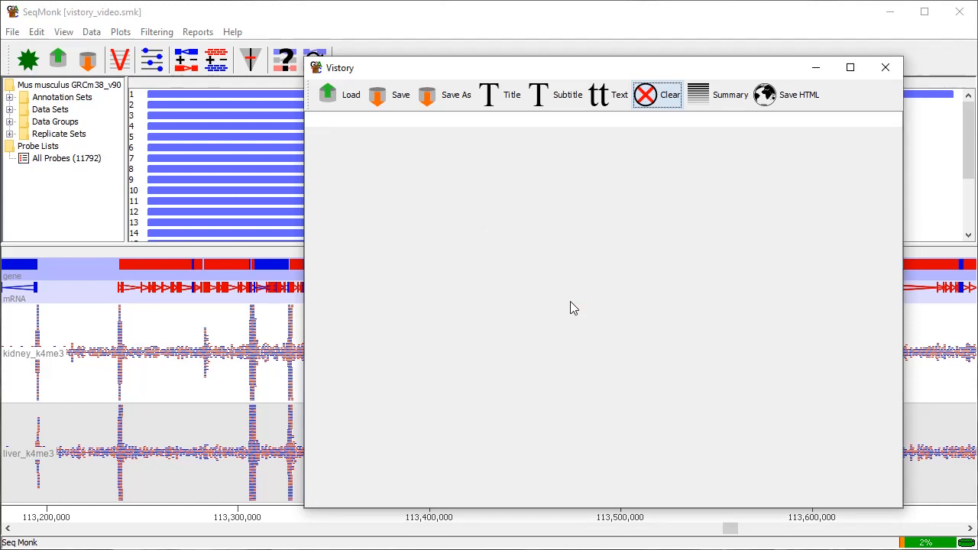
click(719, 101)
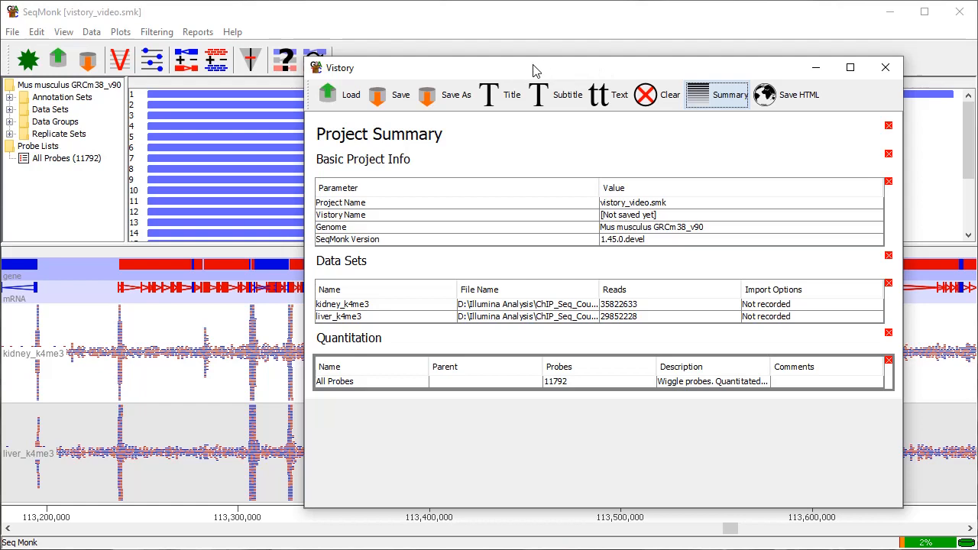
drag(537, 67, 977, 68)
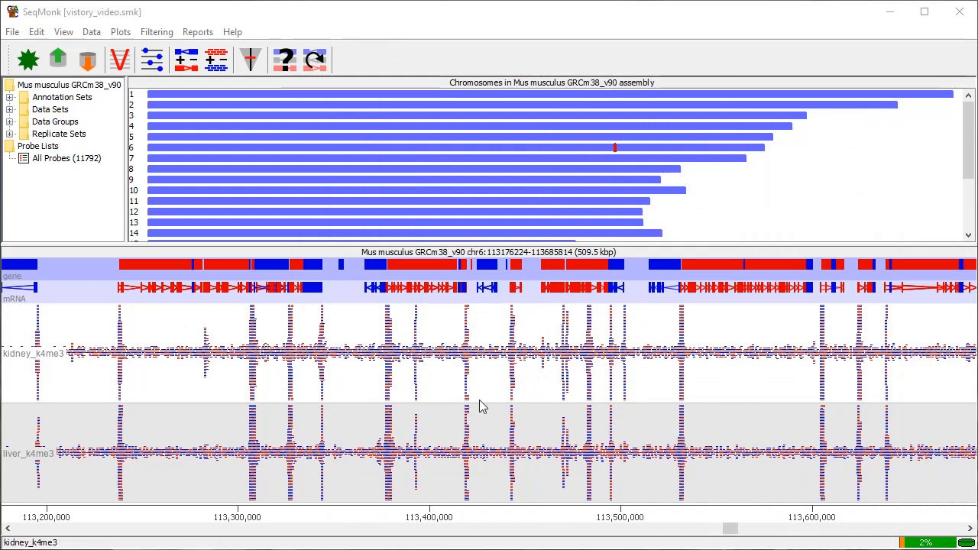
Add a title block reading "QC" at the end of the vistory.
drag(976, 117, 577, 73)
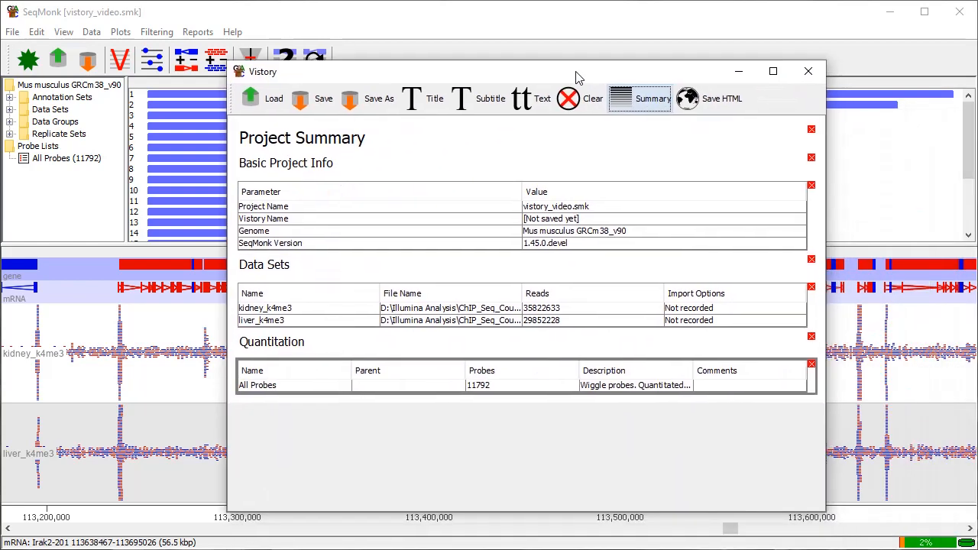
click(422, 101)
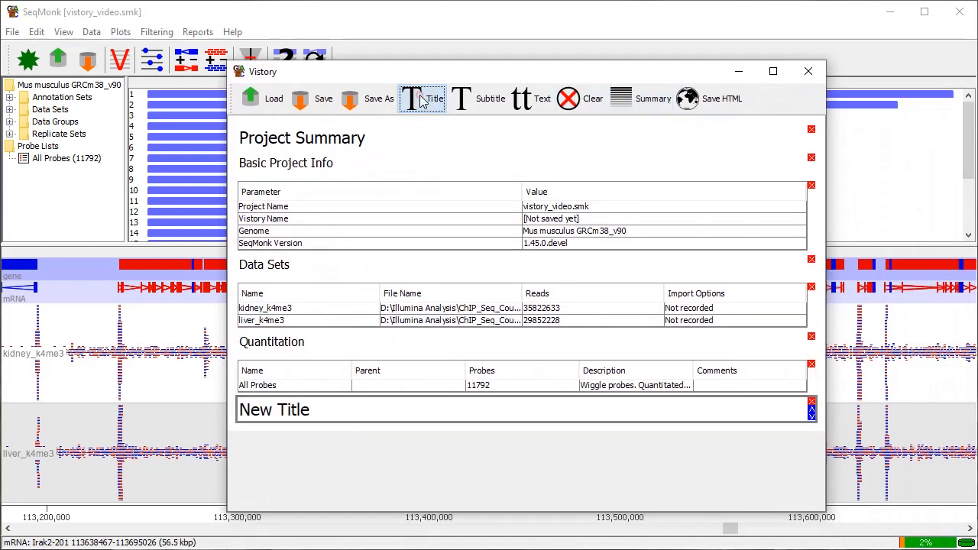
triple_click(330, 411)
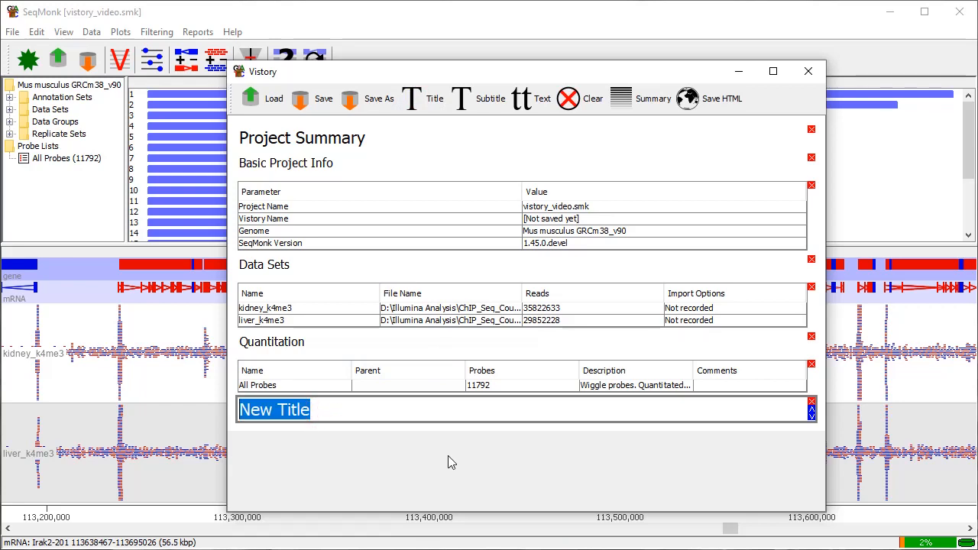
text(QC)
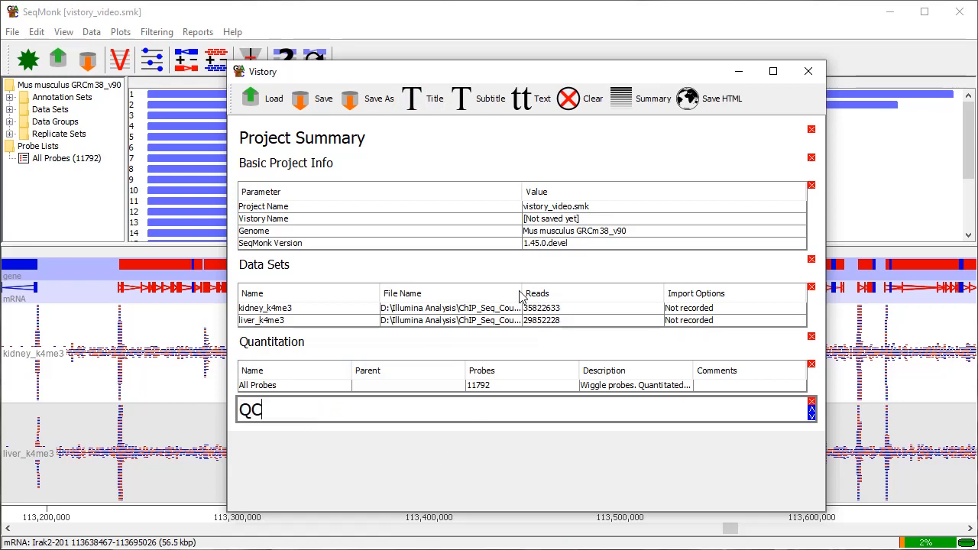
Zoom the chromosome view to a region of about 158 kbp on chromosome 6 and export that Chromosome View to the vistory.
drag(532, 71, 977, 122)
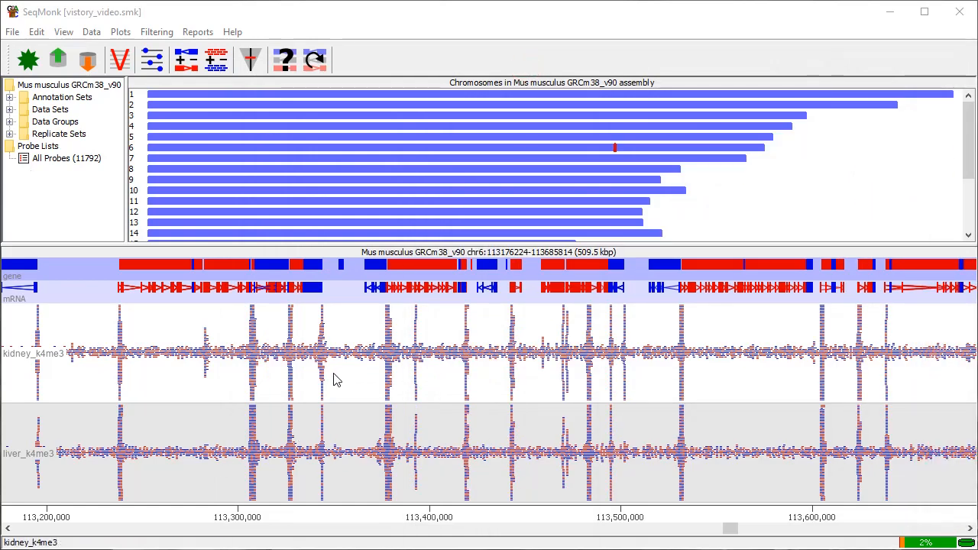
drag(229, 375, 530, 385)
scroll(409, 382, up, 2)
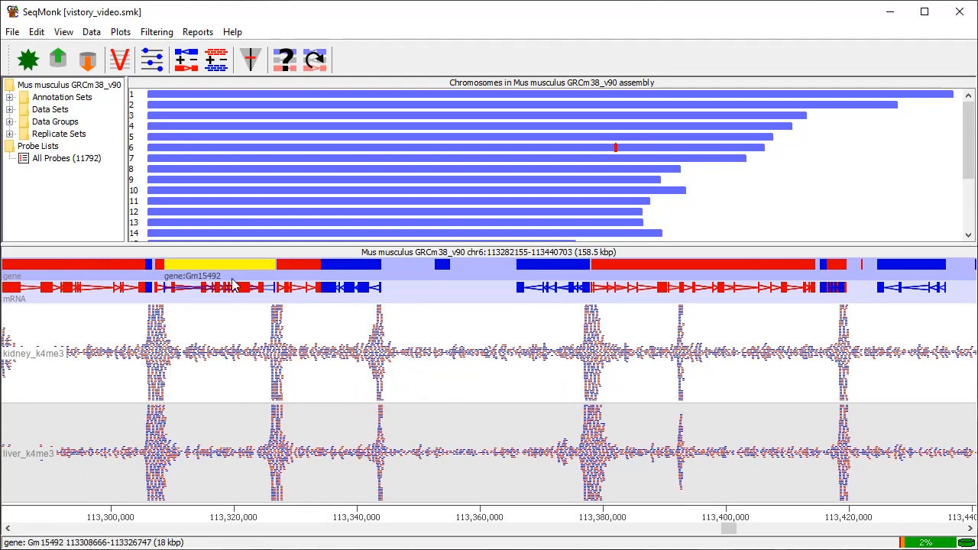
click(13, 33)
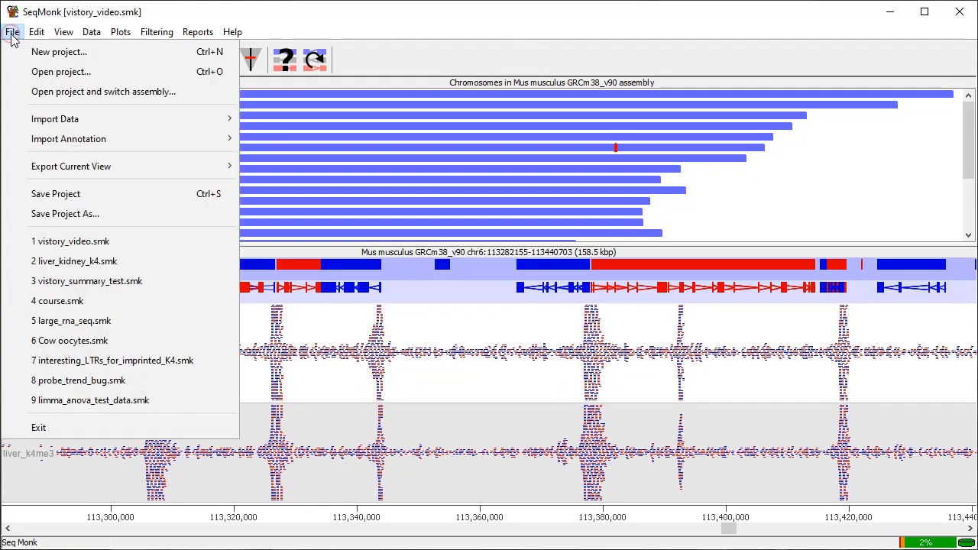
mouse_move(90, 174)
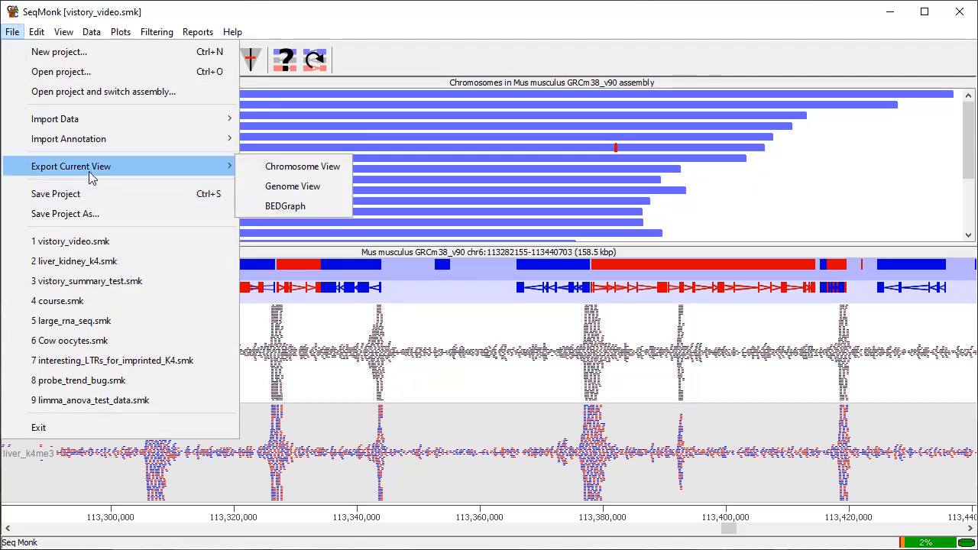
click(284, 168)
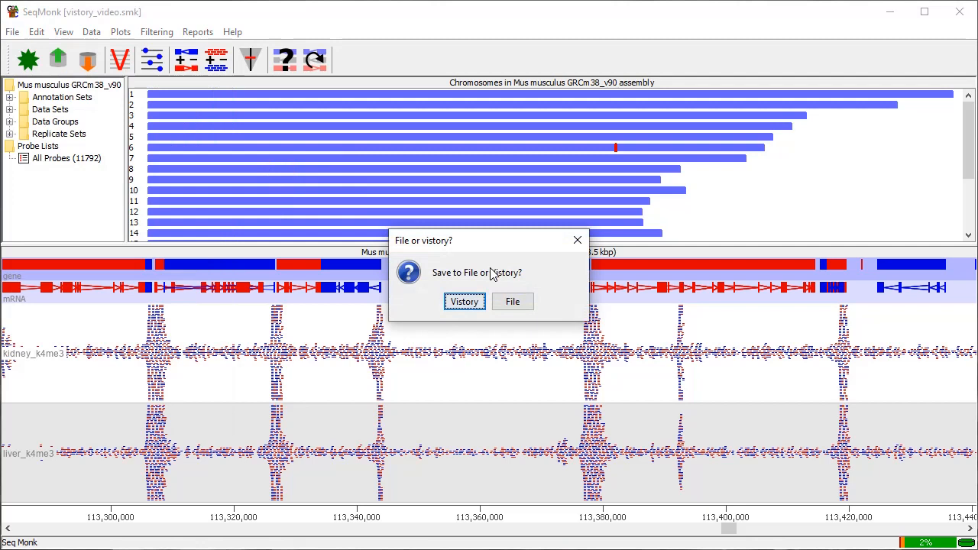
click(465, 302)
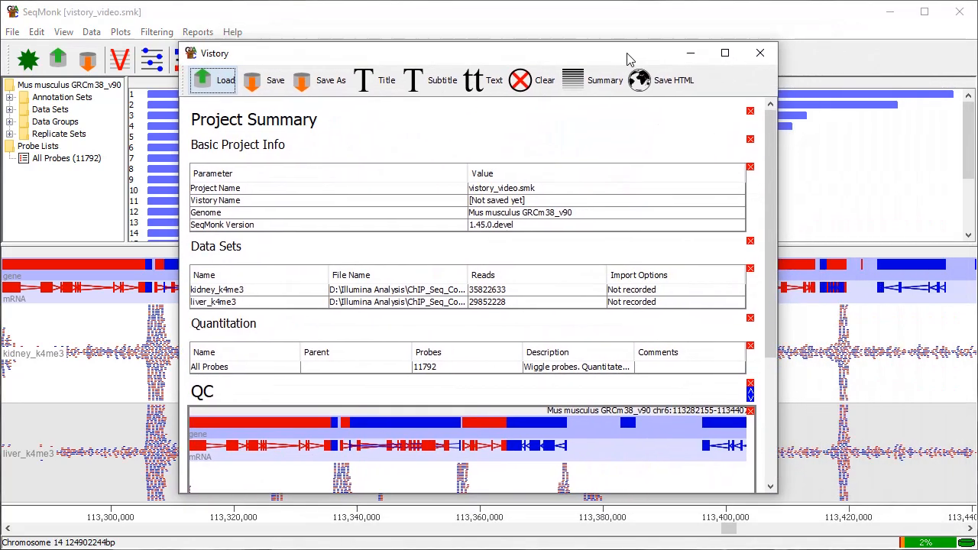
Add a text block beneath the exported chromosome image reading "This all looks nice with good peaks.".
drag(772, 233, 792, 397)
drag(693, 393, 649, 359)
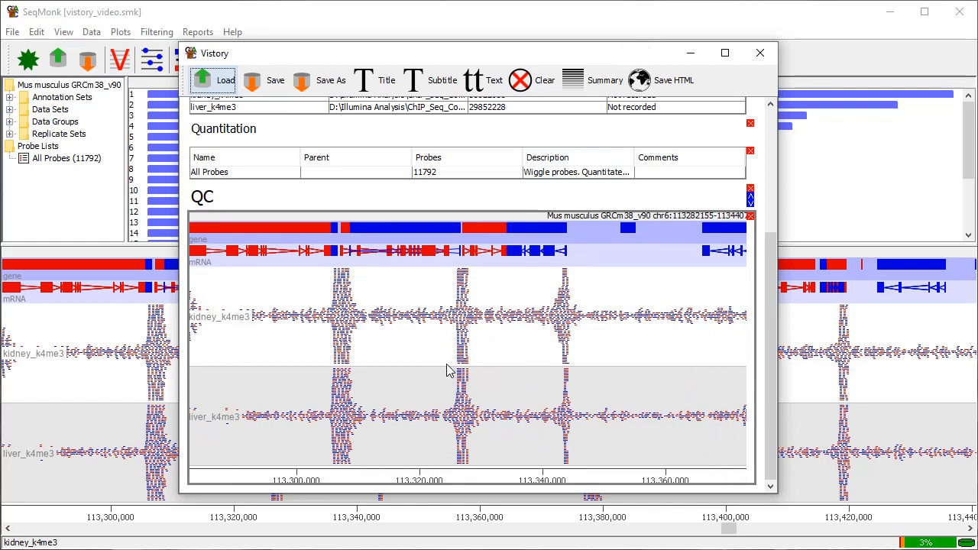
click(484, 81)
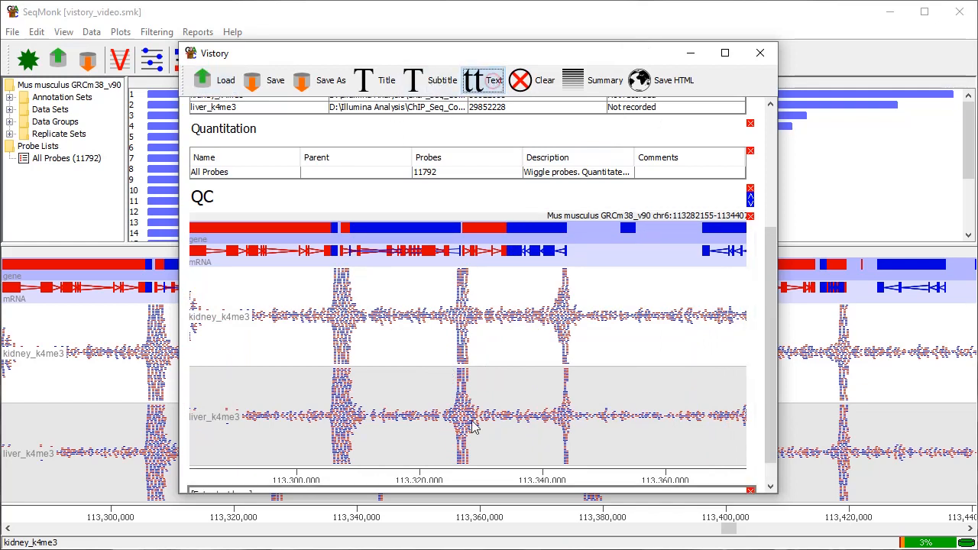
click(305, 469)
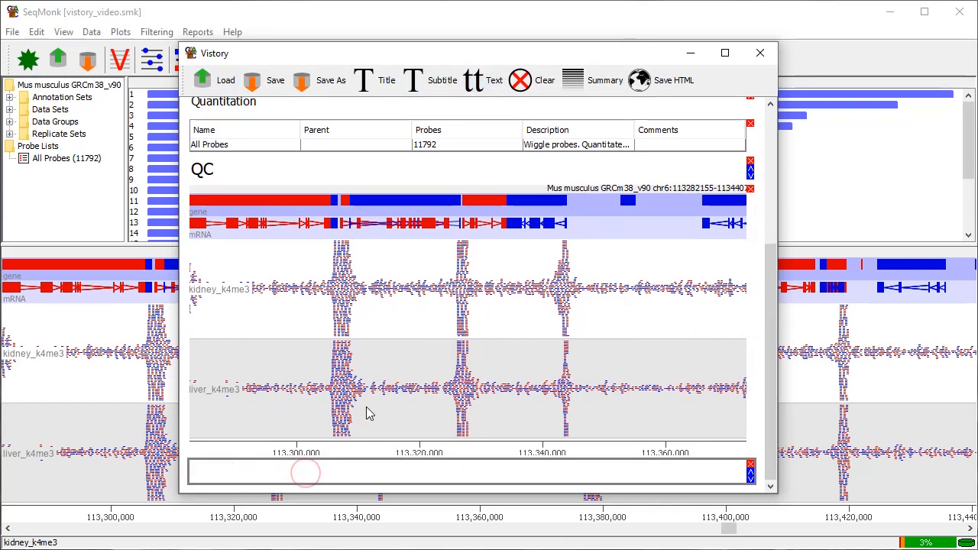
text(This all looks)
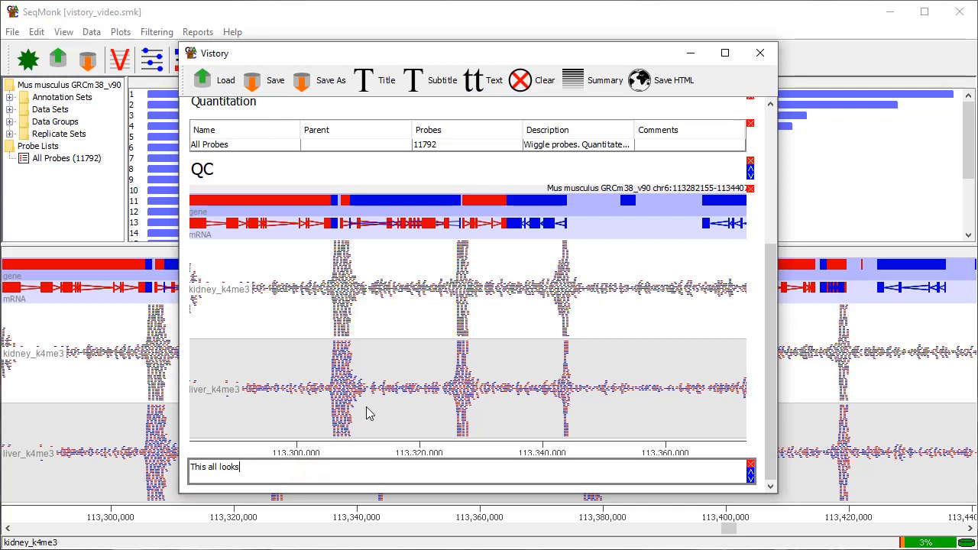
text( nice with good peaks.)
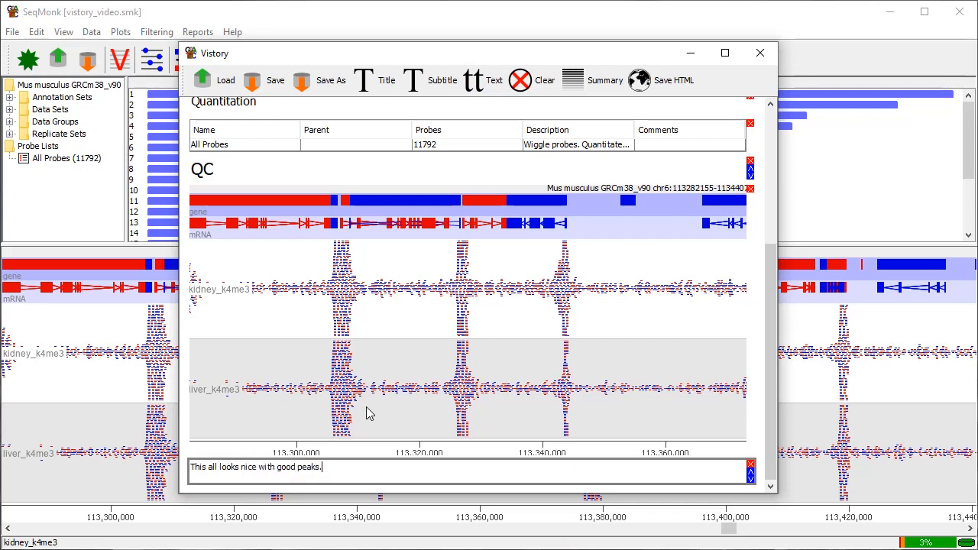
Configure a Feature Probe Generator designed around gene features, making probes upstream of the feature.
drag(487, 56, 977, 56)
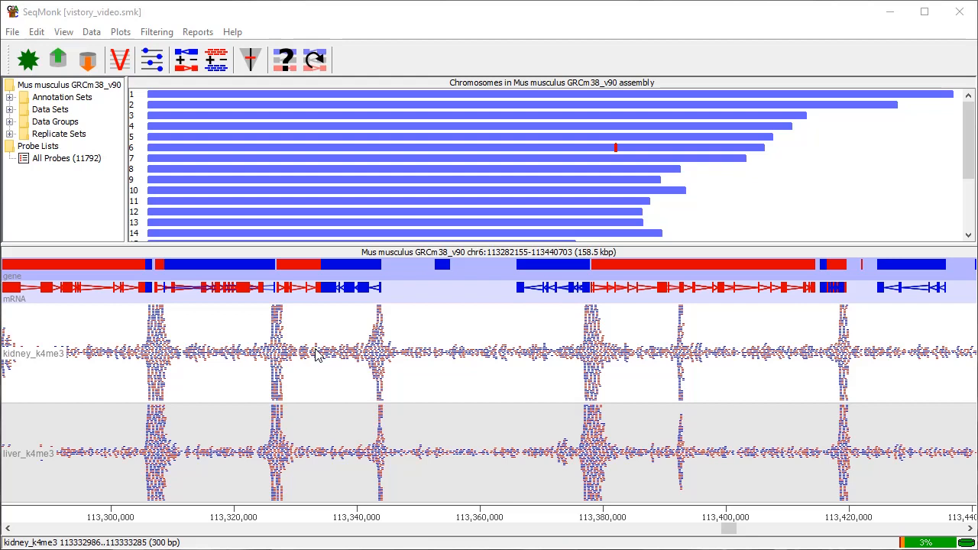
click(91, 34)
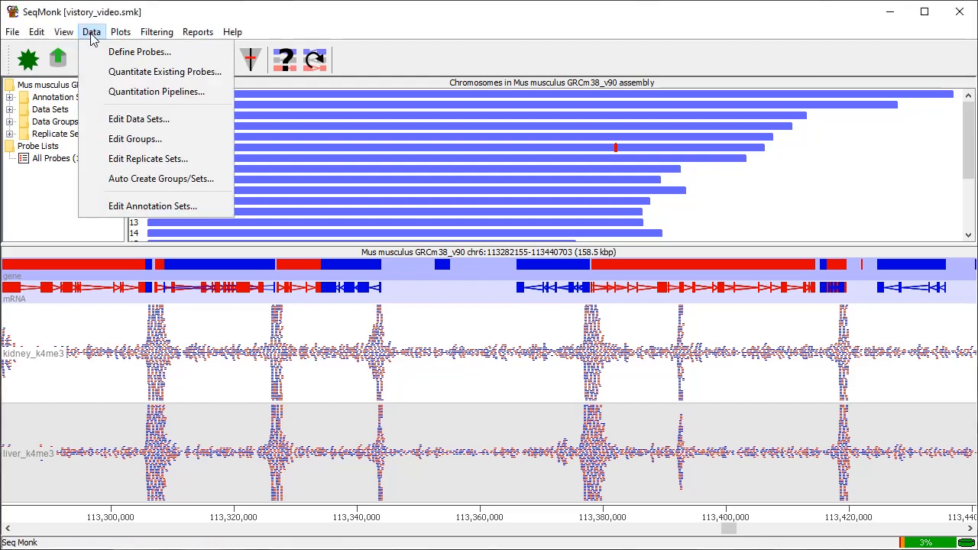
click(139, 53)
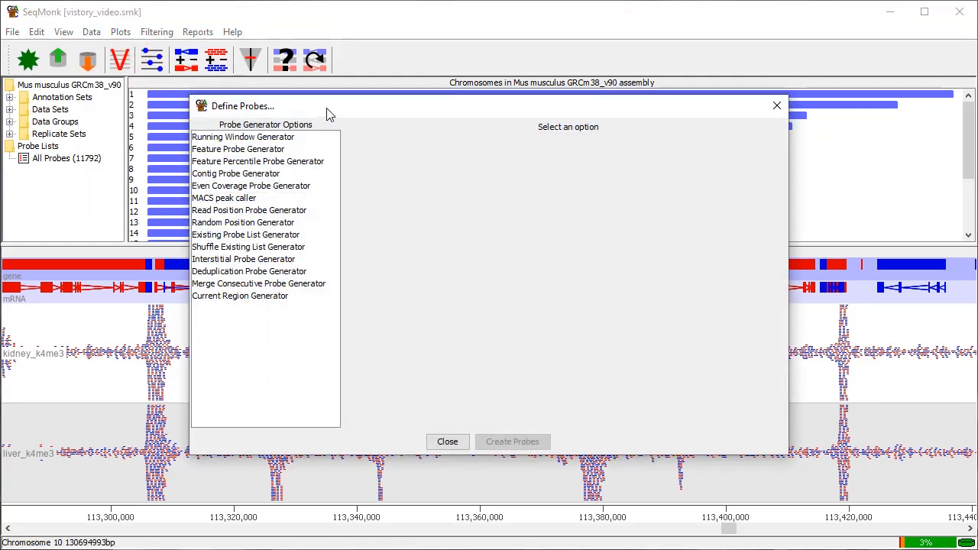
drag(328, 112, 407, 104)
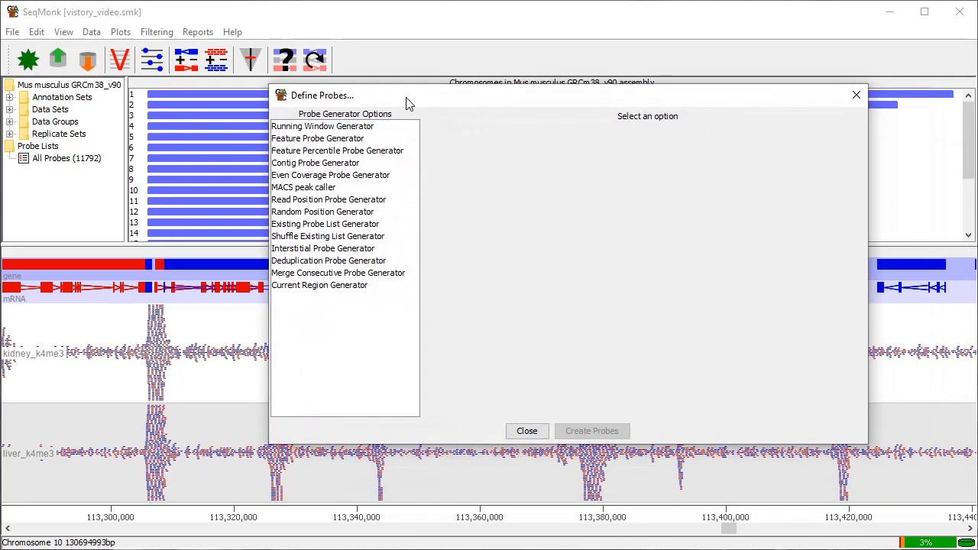
click(316, 140)
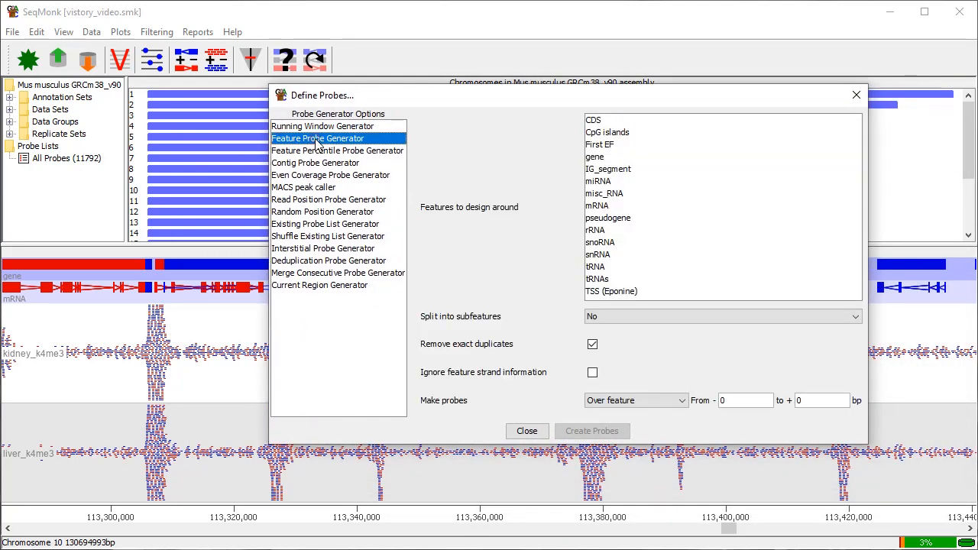
click(595, 157)
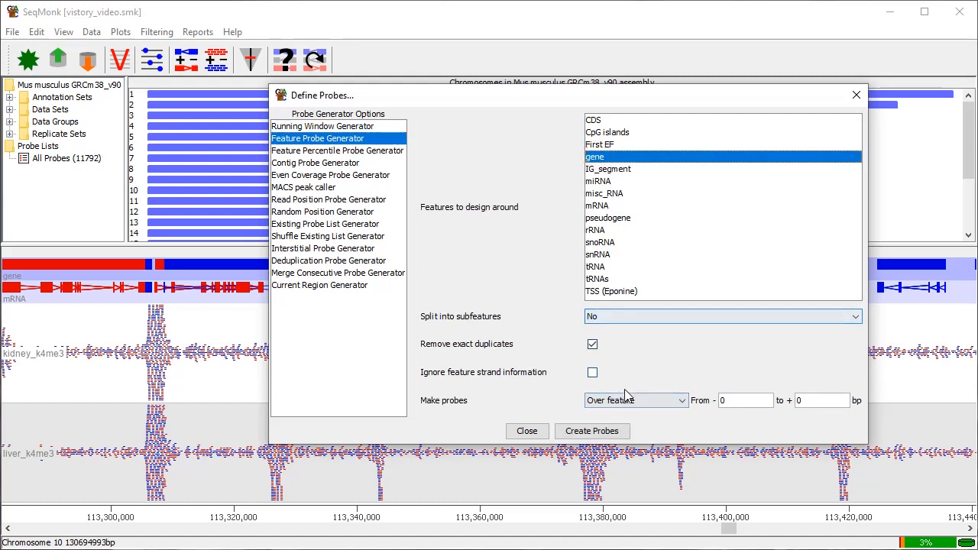
click(649, 400)
click(633, 441)
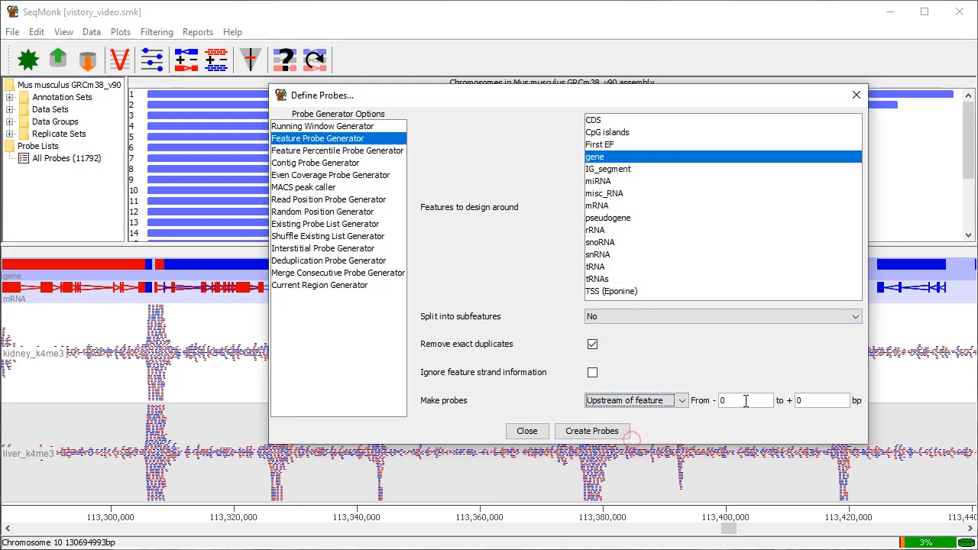
Set the probe range from -2000 to +500 bp and create the probes, replacing the existing set.
double_click(746, 400)
text(2000)
key(Tab)
key(BackSpace)
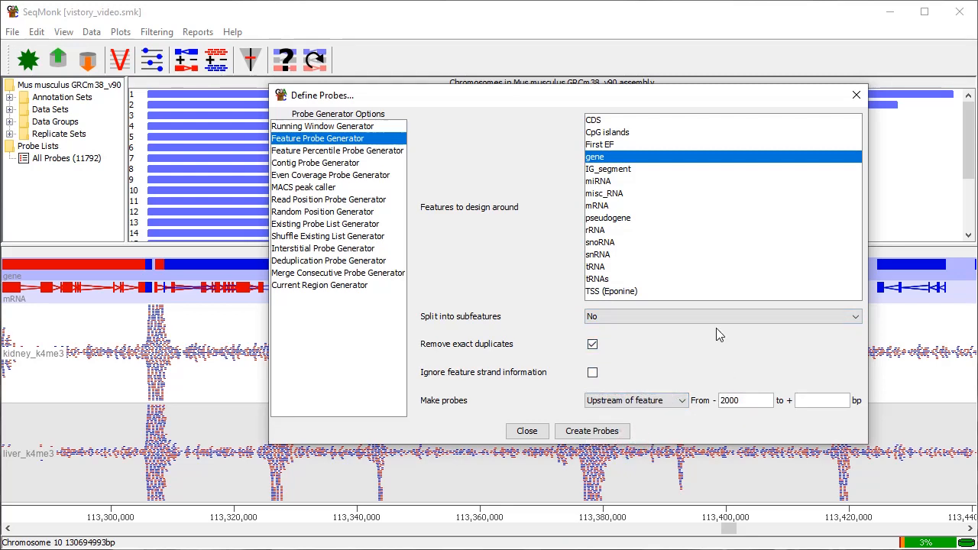
text(500)
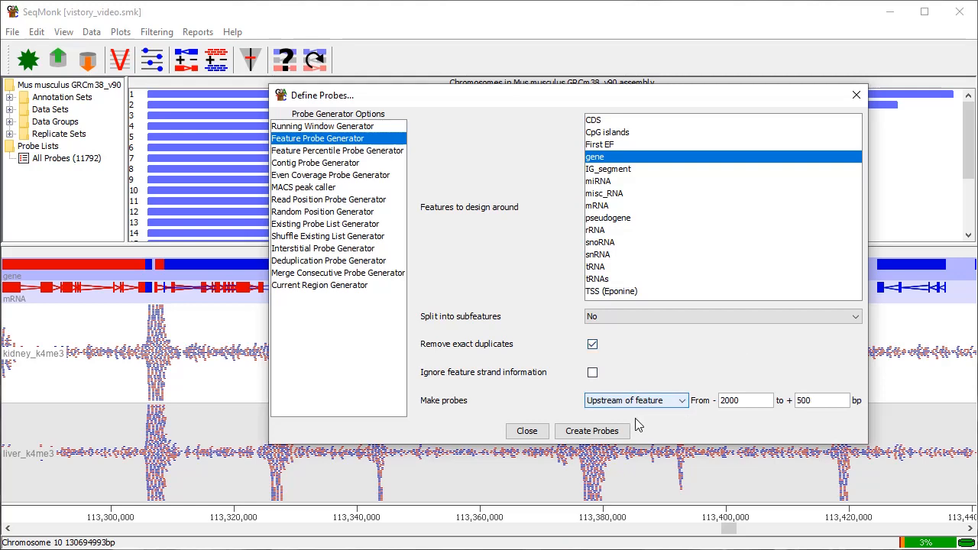
click(609, 434)
click(537, 289)
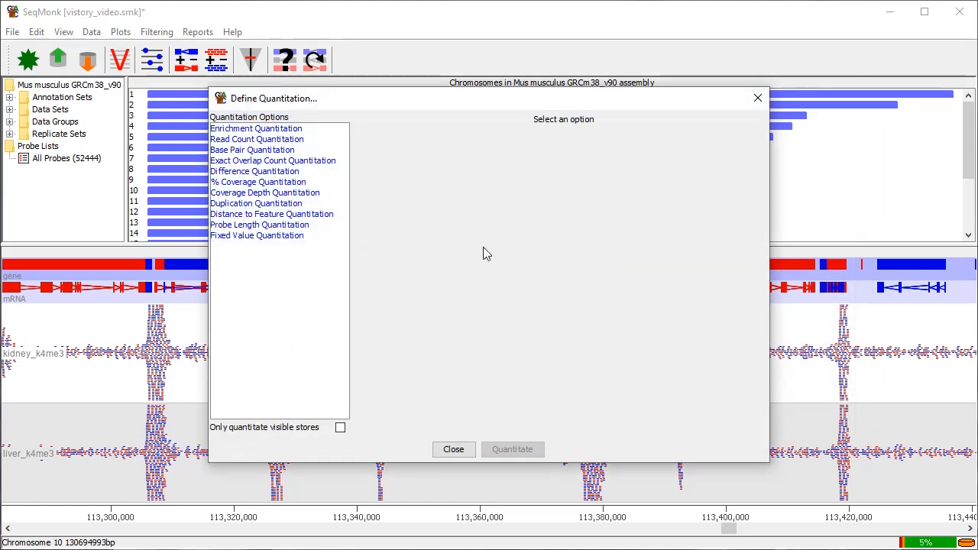
Quantitate the new probes with Read Count Quantitation and bring the Vistory window back into view.
click(301, 142)
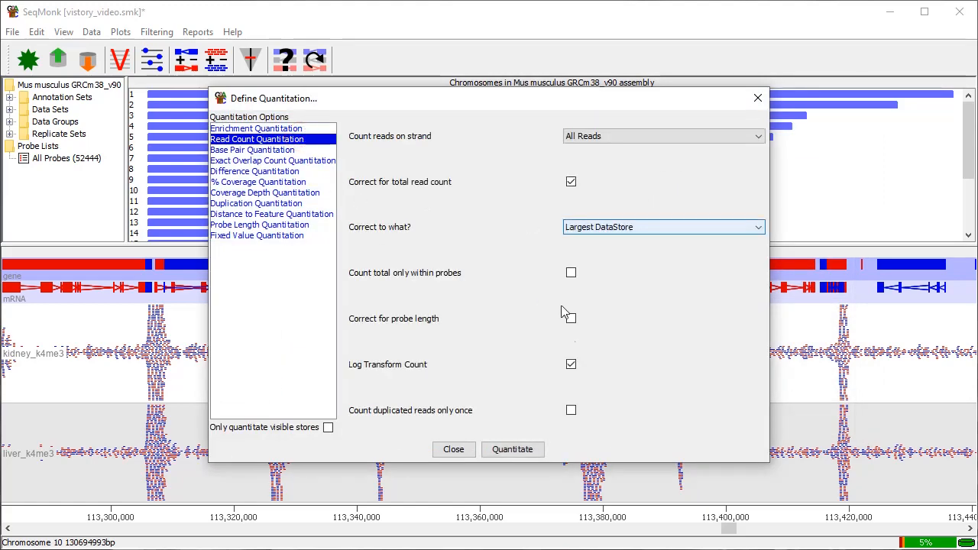
click(535, 451)
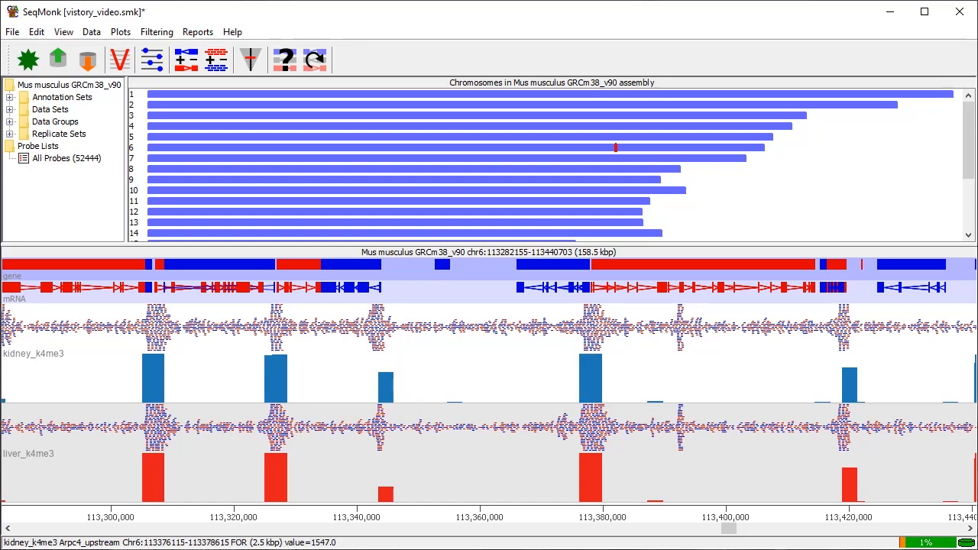
drag(977, 138, 461, 78)
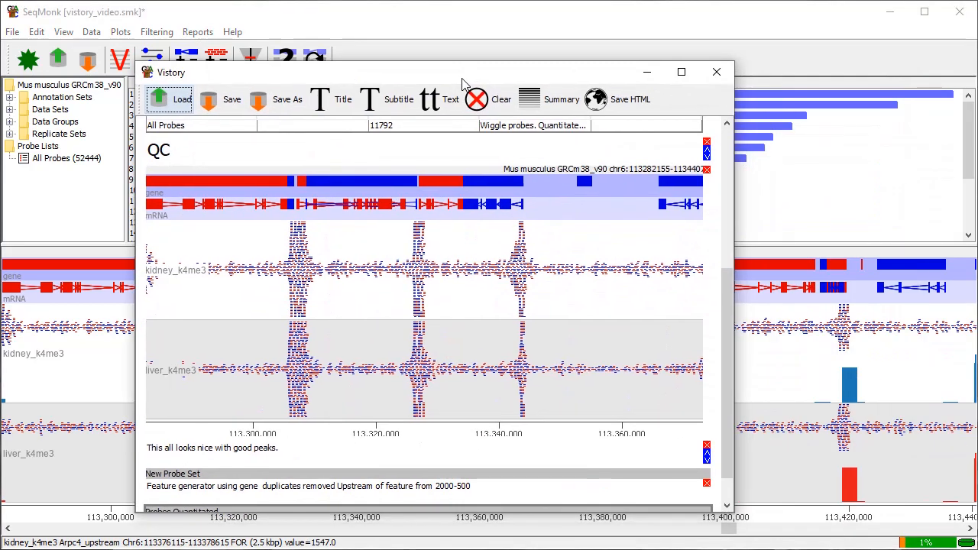
Move the Vistory window out of the way and create a scatter plot of kidney_k4me3 versus liver_k4me3 for all probes.
scroll(504, 401, down, 3)
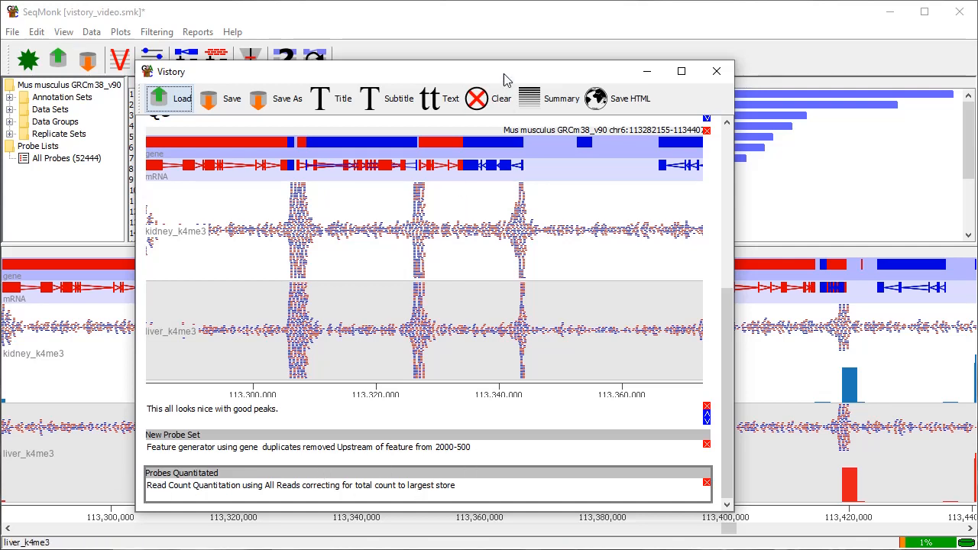
drag(504, 80, 977, 77)
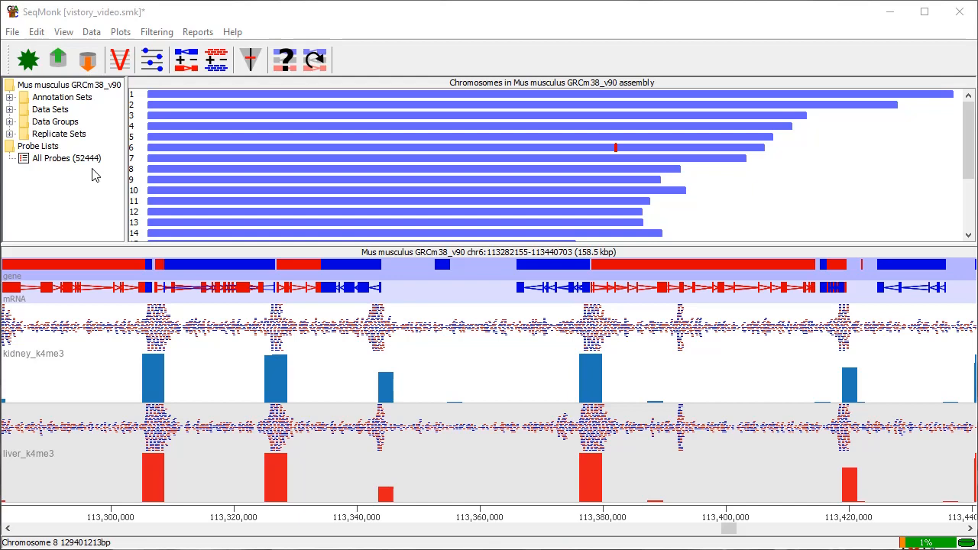
click(124, 33)
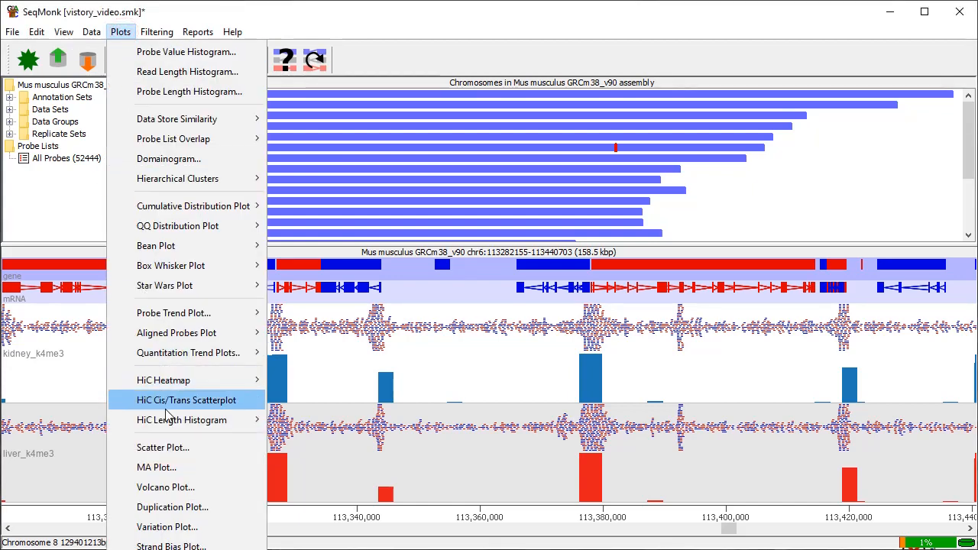
click(183, 450)
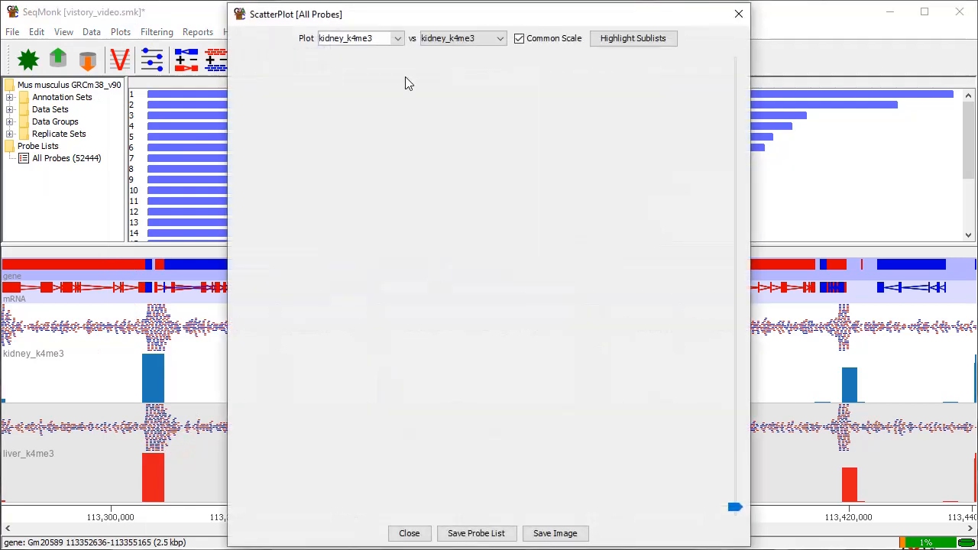
click(469, 37)
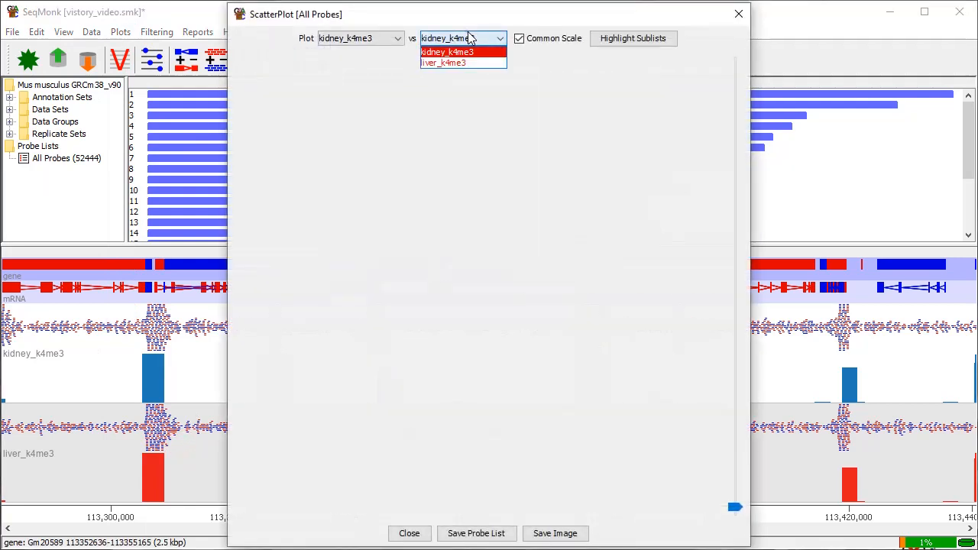
click(466, 64)
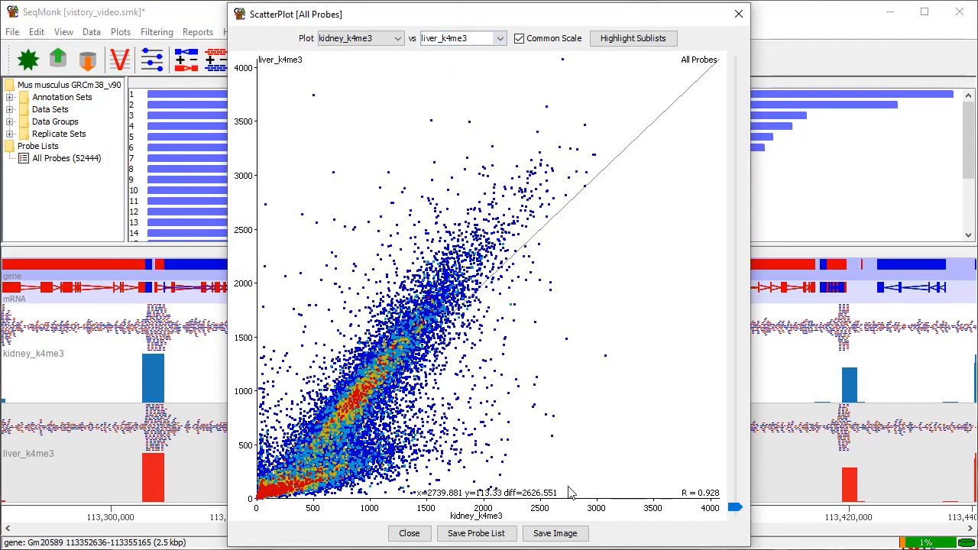
Save the scatter plot image to the Vistory and close the plot.
click(569, 537)
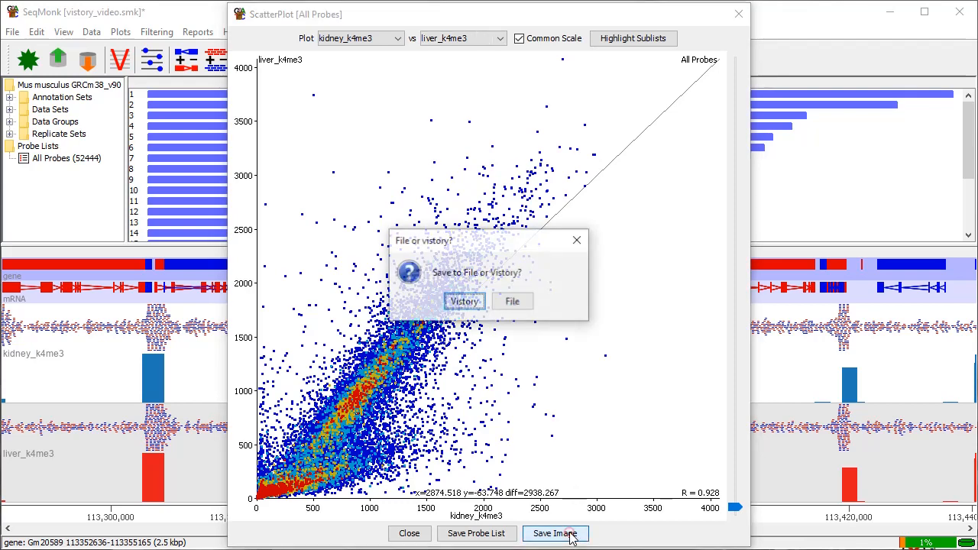
click(466, 301)
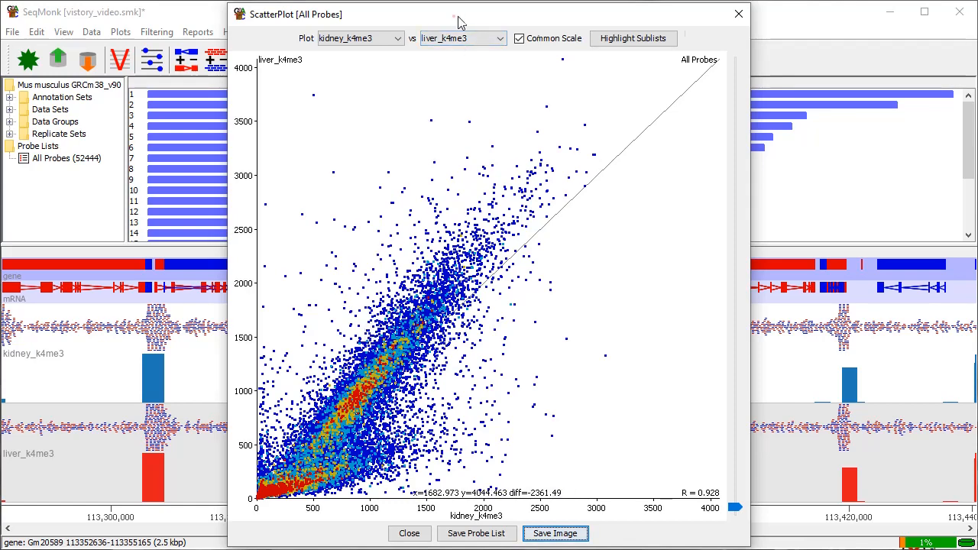
drag(456, 20, 621, 18)
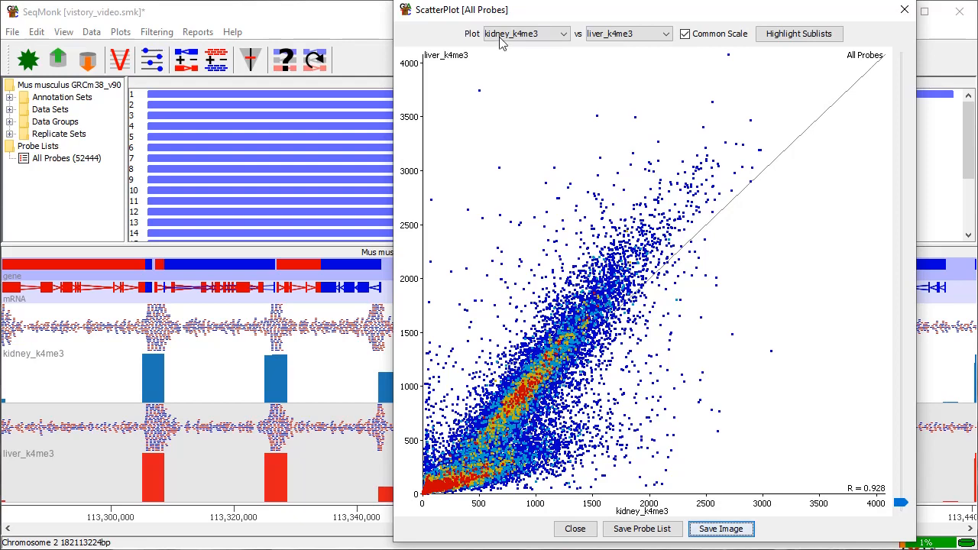
click(904, 10)
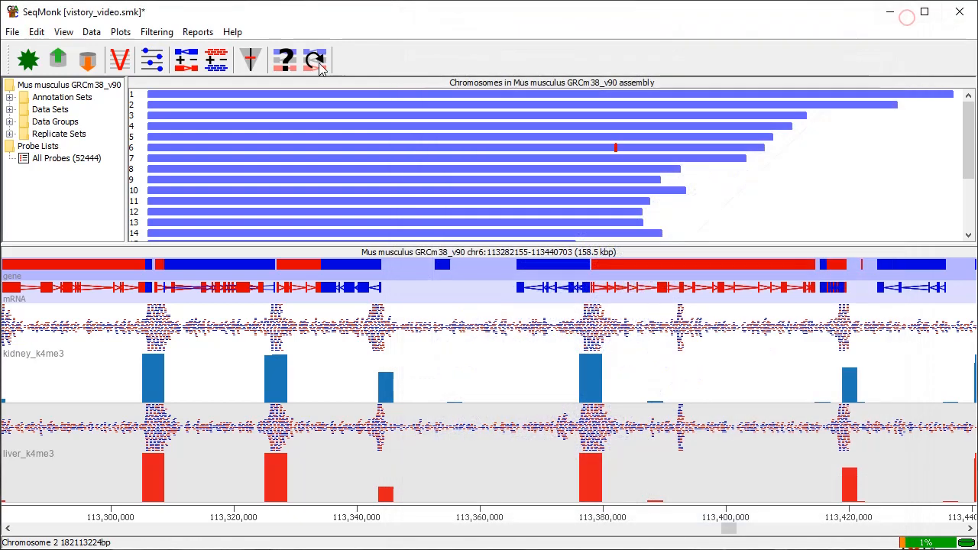
Set up a value-difference filter on individual probes, requiring a maximum difference in quantitated value of at least 500.
click(158, 32)
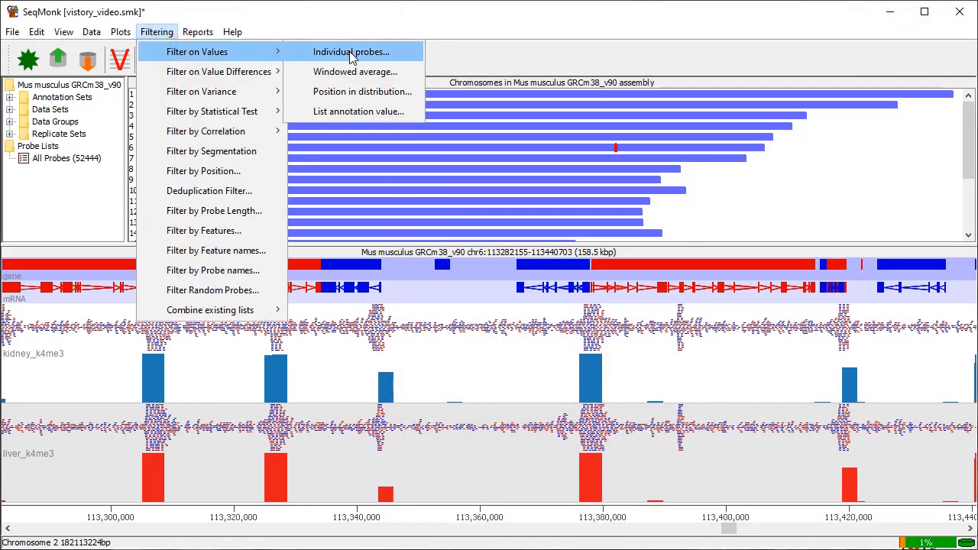
mouse_move(253, 76)
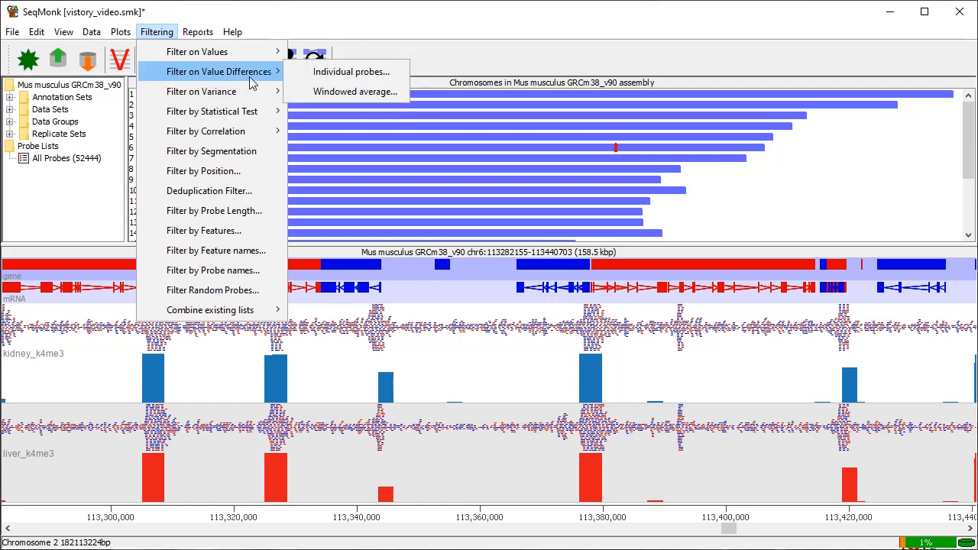
click(349, 72)
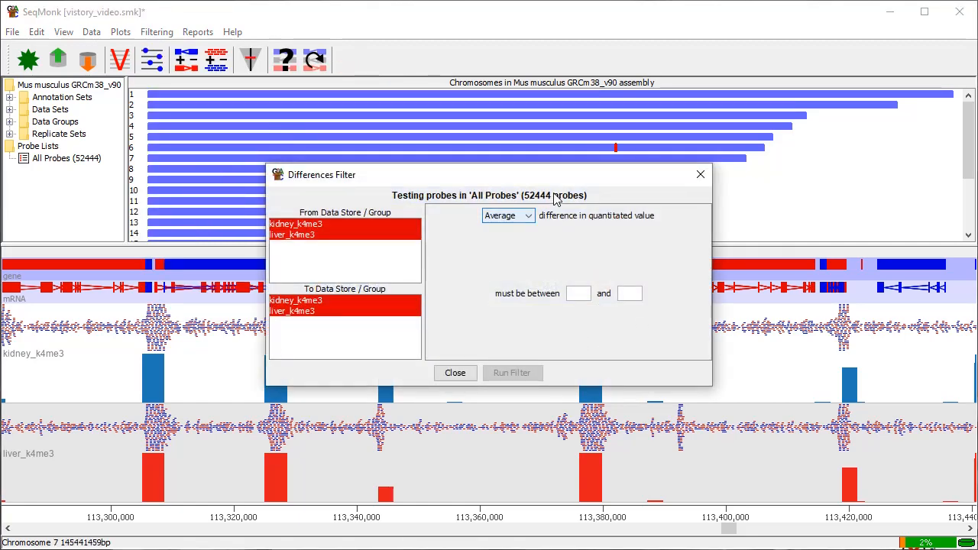
click(527, 217)
click(516, 236)
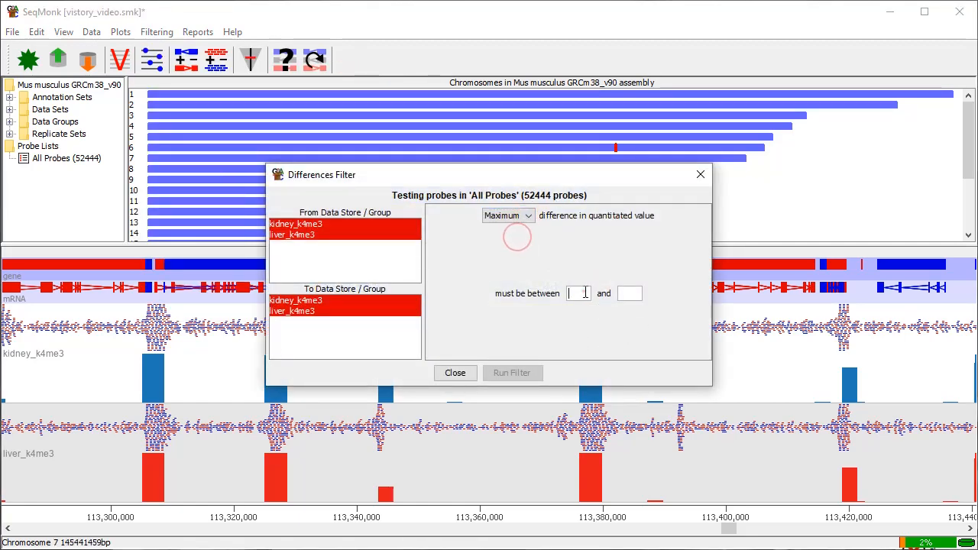
click(582, 292)
text(500)
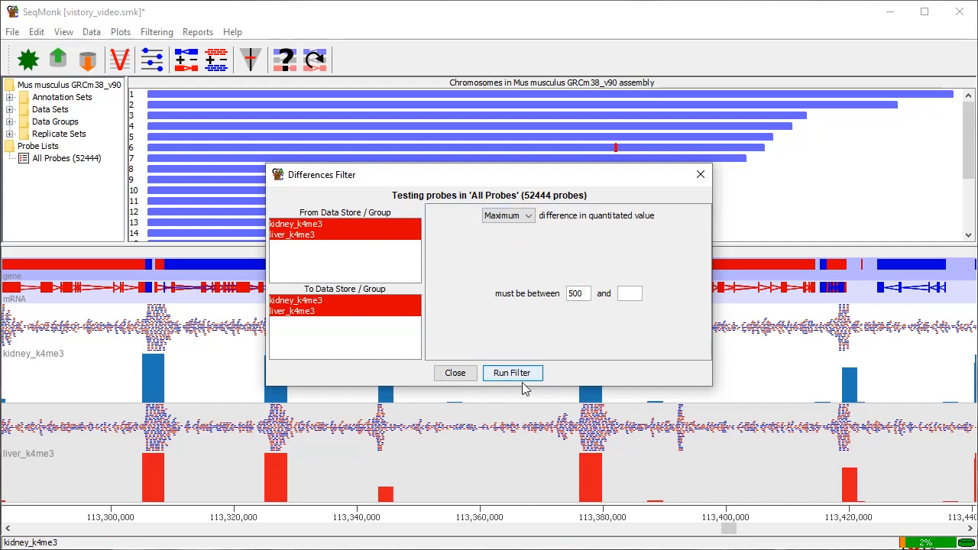
Run the differences filter, save the resulting probe list as "Difference above 500" and close the filter.
click(526, 374)
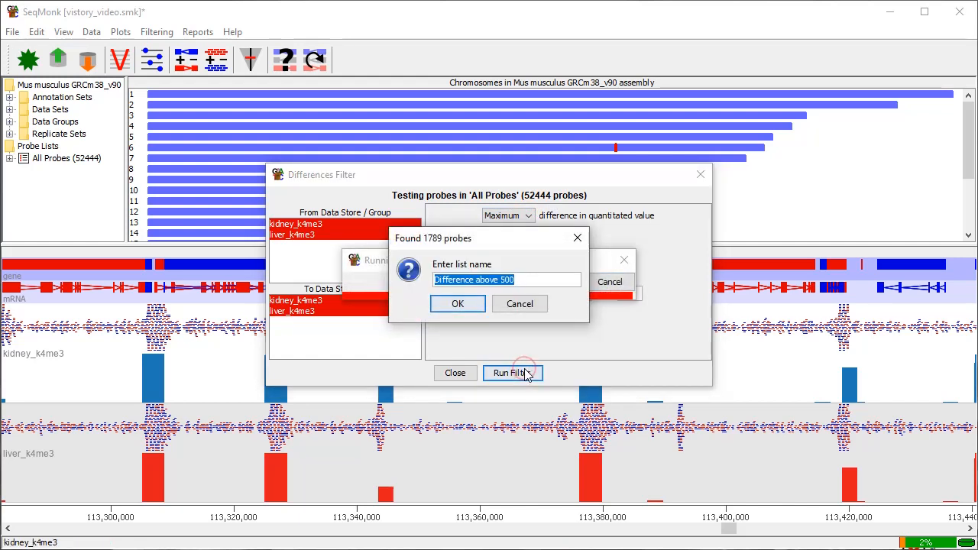
click(469, 304)
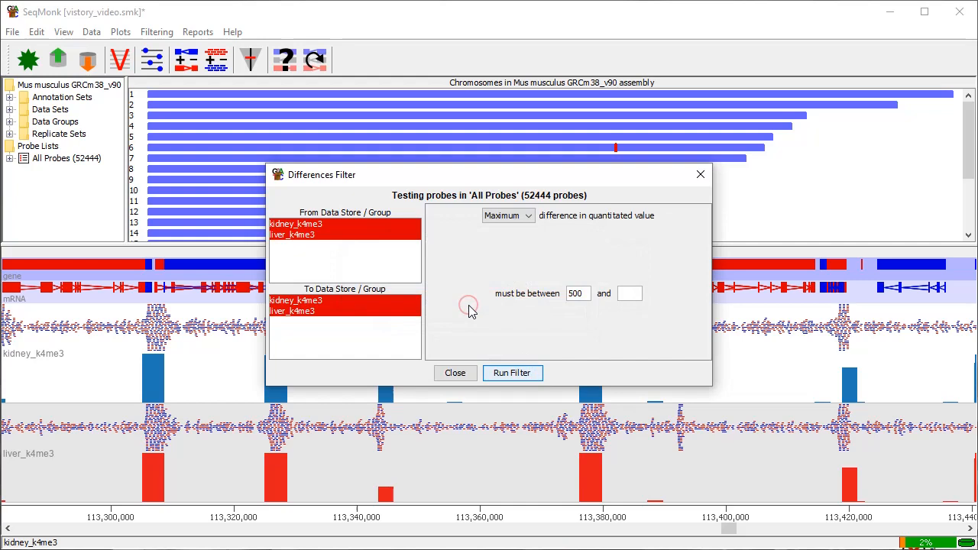
click(457, 372)
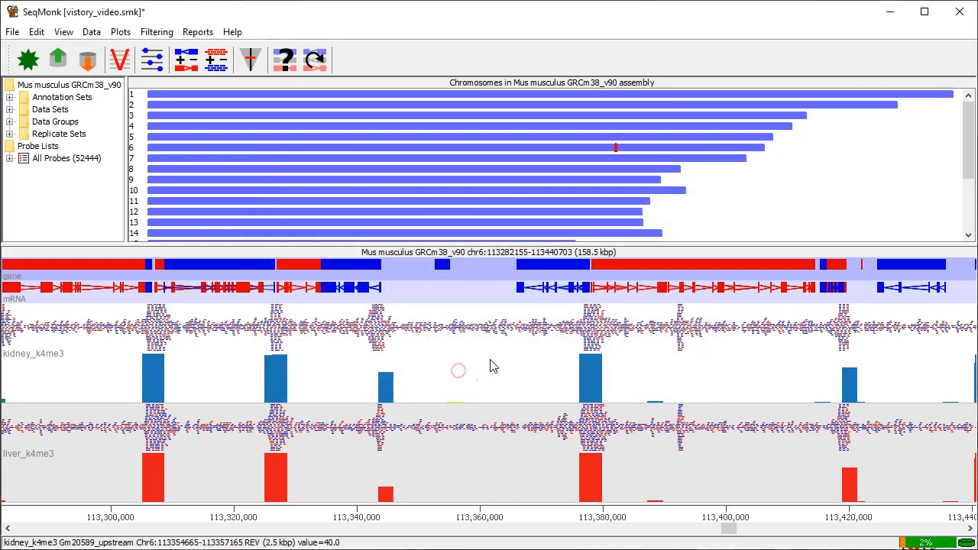
Create another all-probes scatter plot comparing kidney_k4me3 with liver_k4me3.
click(121, 31)
mouse_move(156, 31)
mouse_move(120, 31)
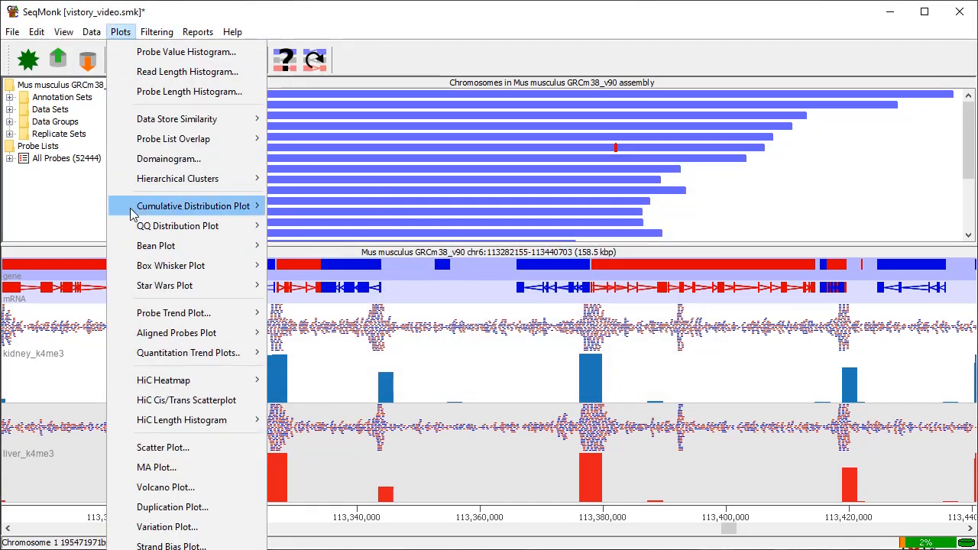
click(189, 447)
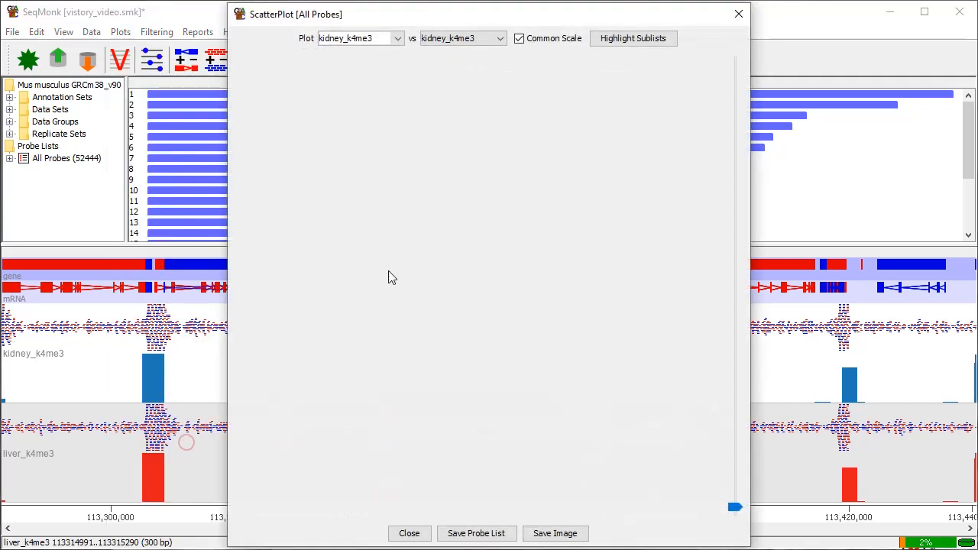
click(458, 39)
click(456, 60)
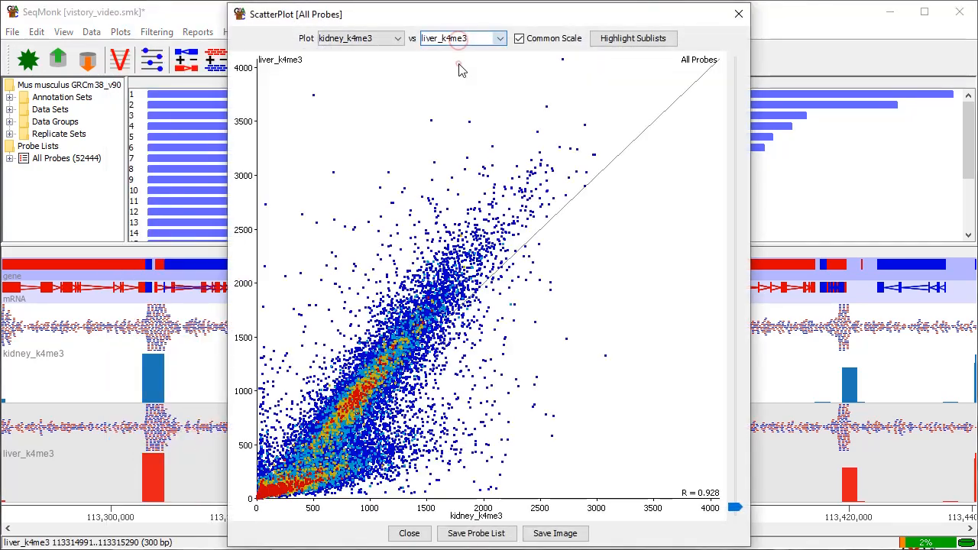
Highlight the "Difference above 500" sublist in the scatter plot and save the image to the Vistory.
click(633, 39)
click(343, 181)
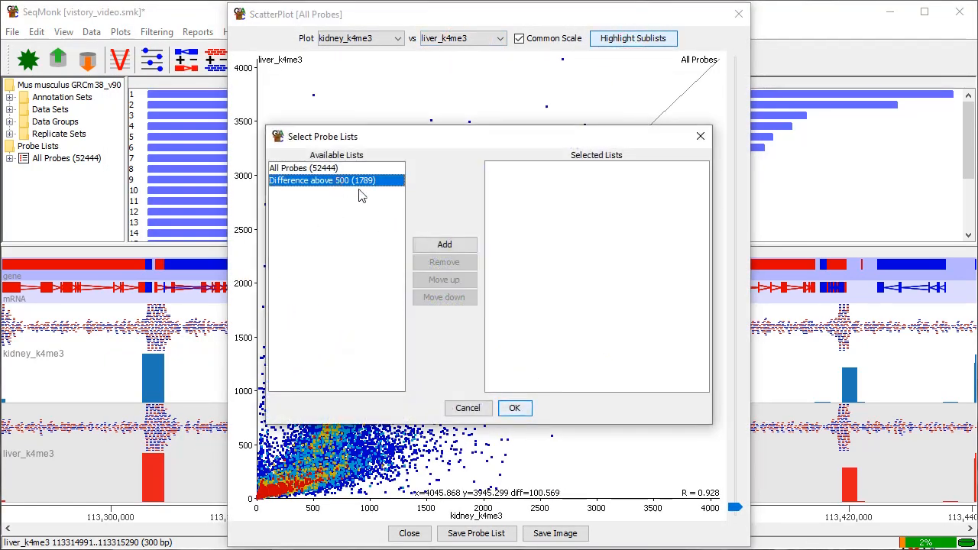
click(440, 245)
click(514, 409)
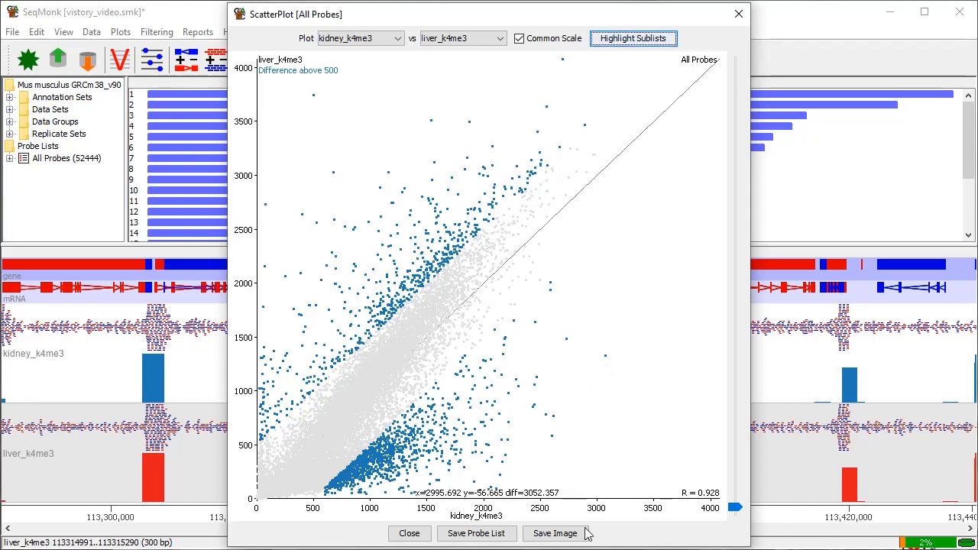
click(558, 535)
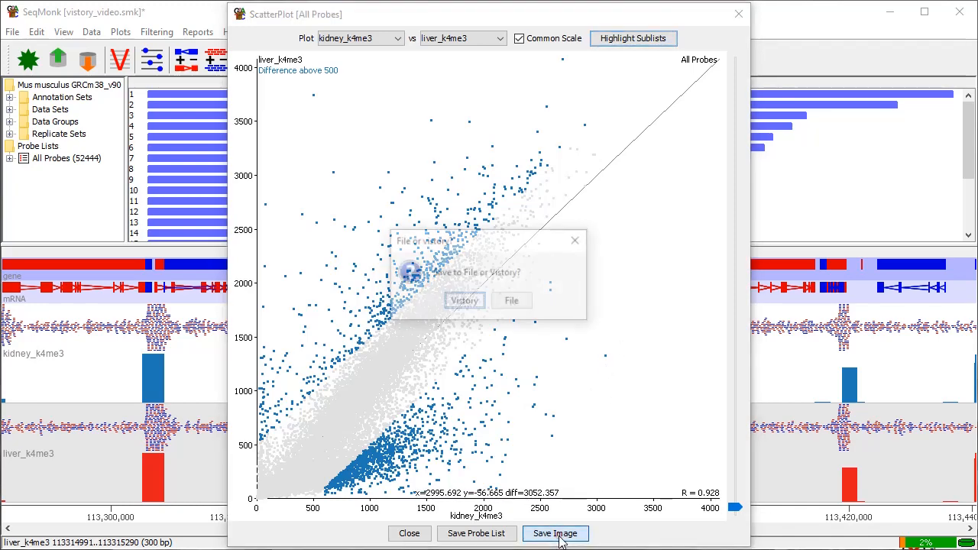
click(466, 303)
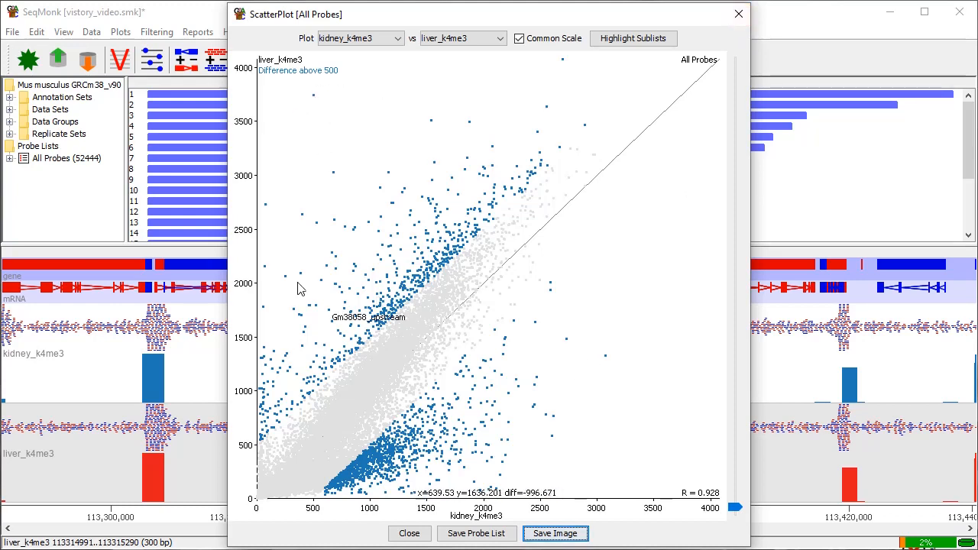
Jump from the scatter plot to the Efna5_upstream probe and then the Wt1os_upstream probe in the chromosome view, and close the plot.
double_click(554, 415)
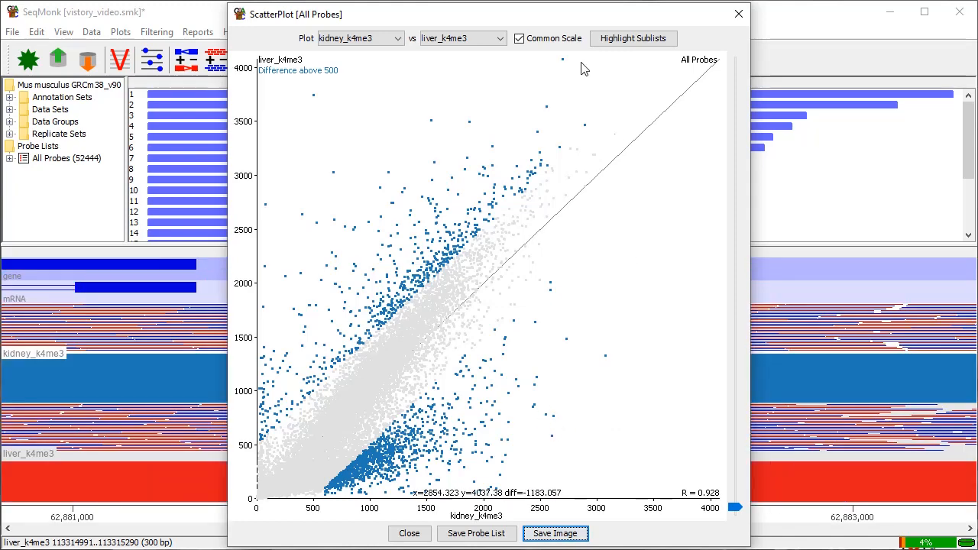
drag(557, 11, 977, 93)
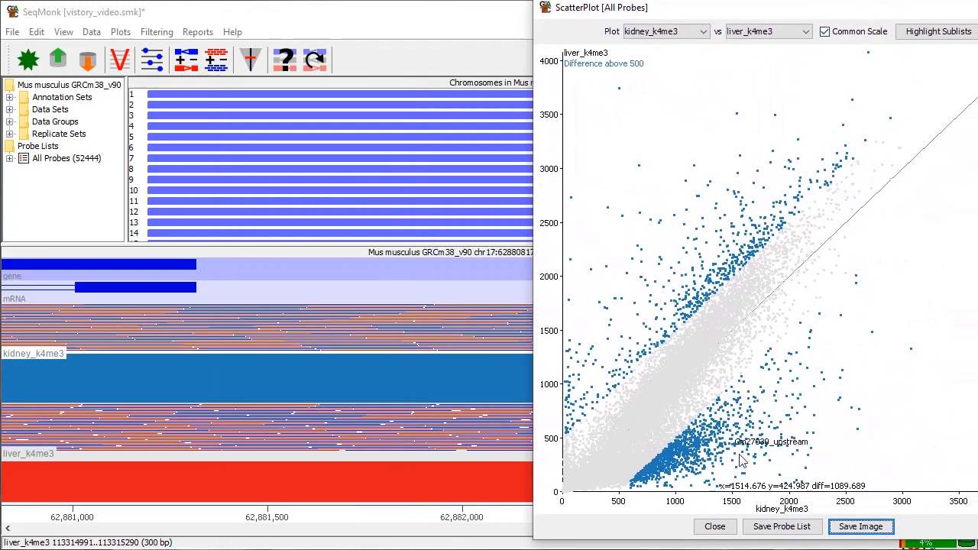
double_click(773, 466)
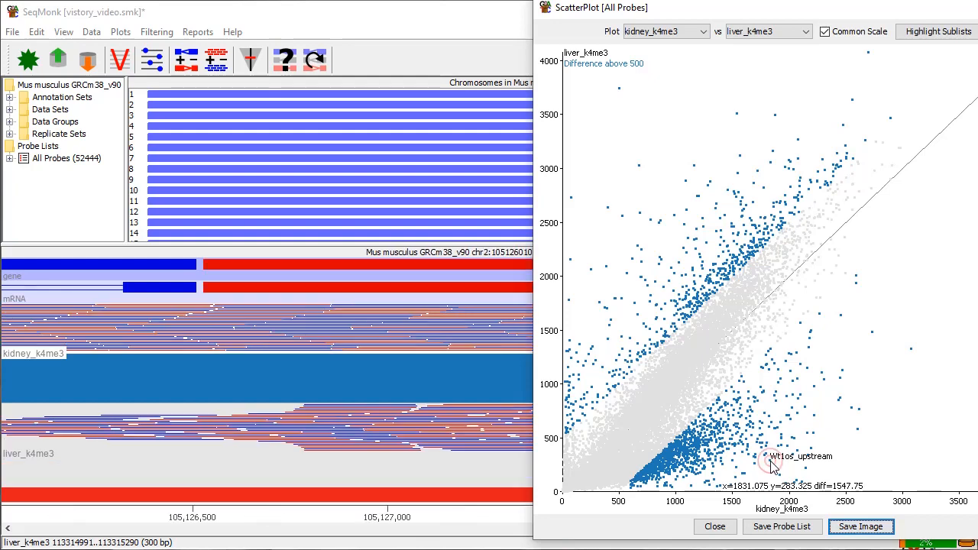
scroll(363, 397, down, 3)
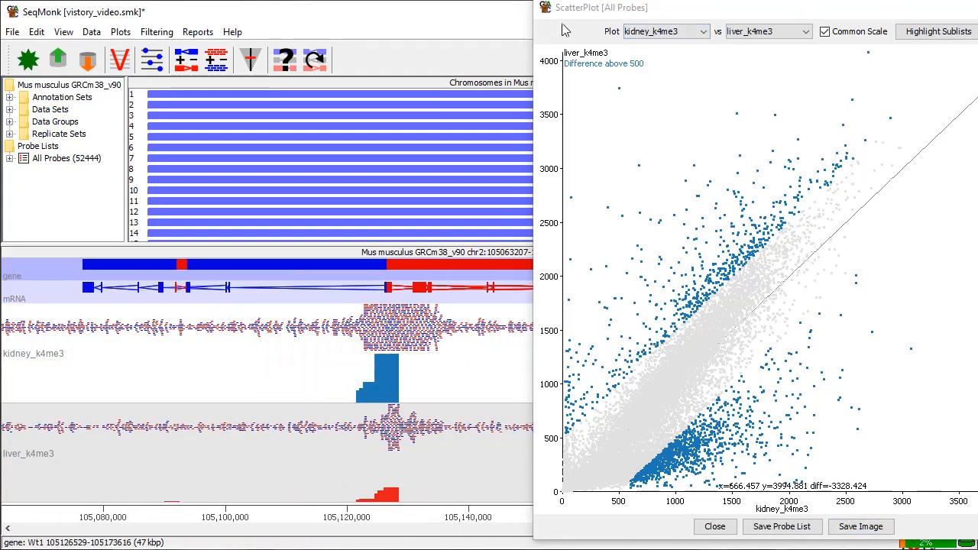
drag(701, 11, 579, 53)
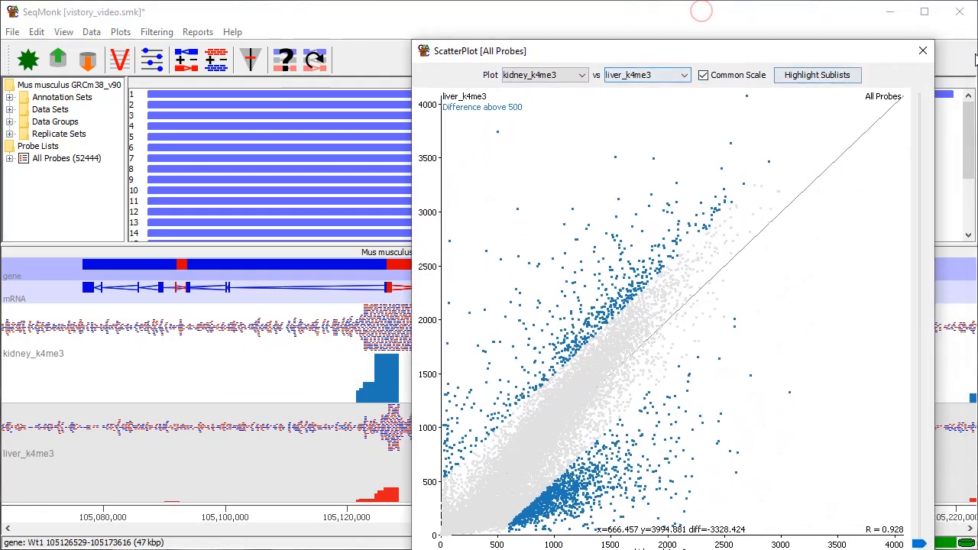
click(913, 52)
Frame the region around the Wt1 gene on chromosome 2 and export the chromosome view to the Vistory.
key(Right)
key(Left)
key(Left)
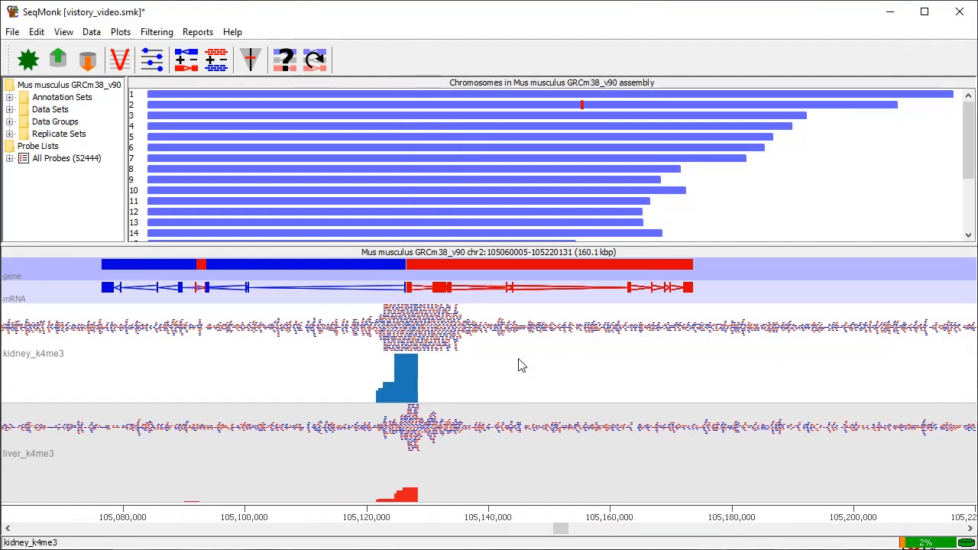
drag(240, 410, 689, 403)
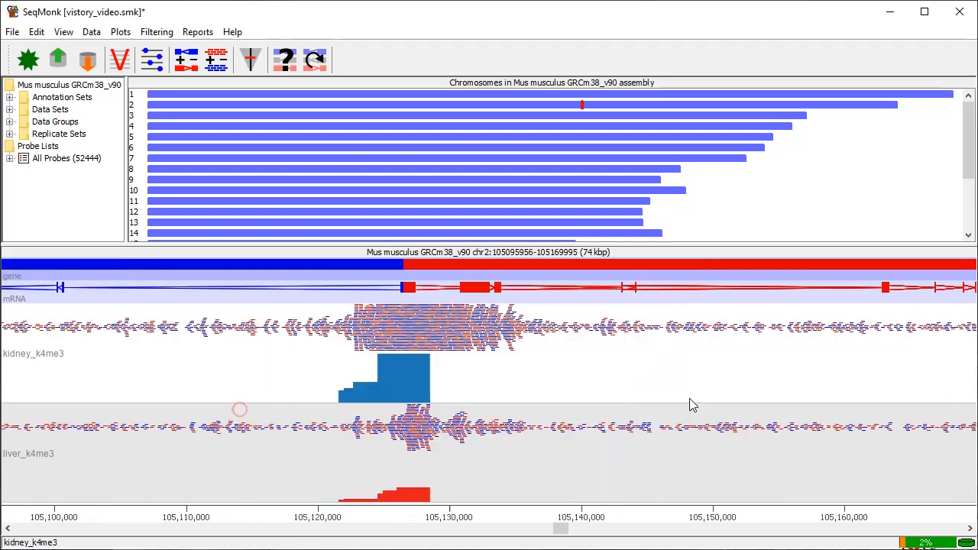
right_click(578, 392)
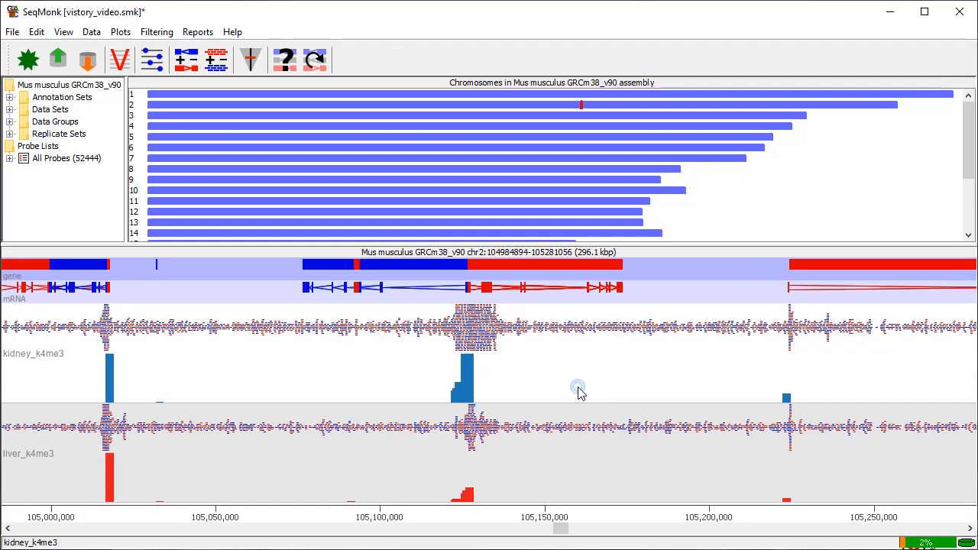
click(12, 32)
mouse_move(77, 165)
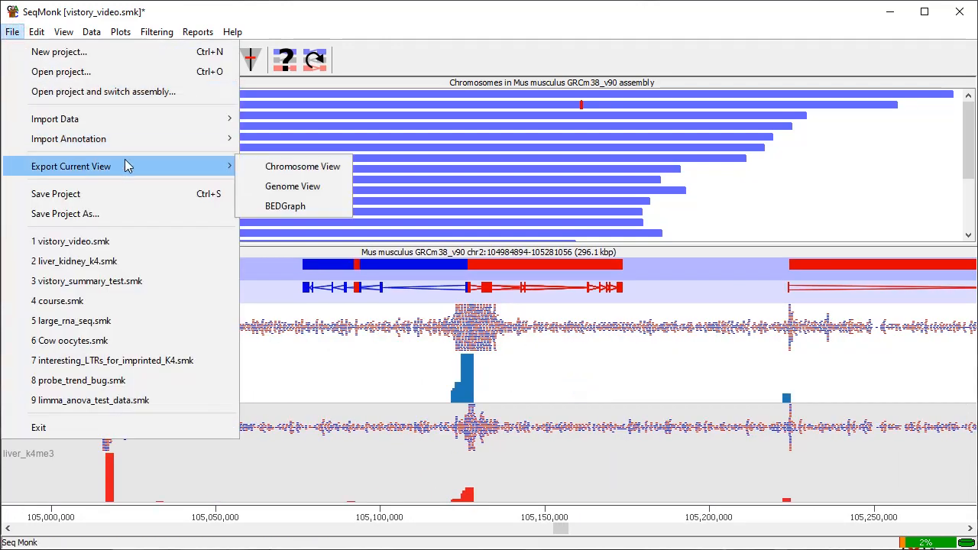
click(272, 167)
click(463, 302)
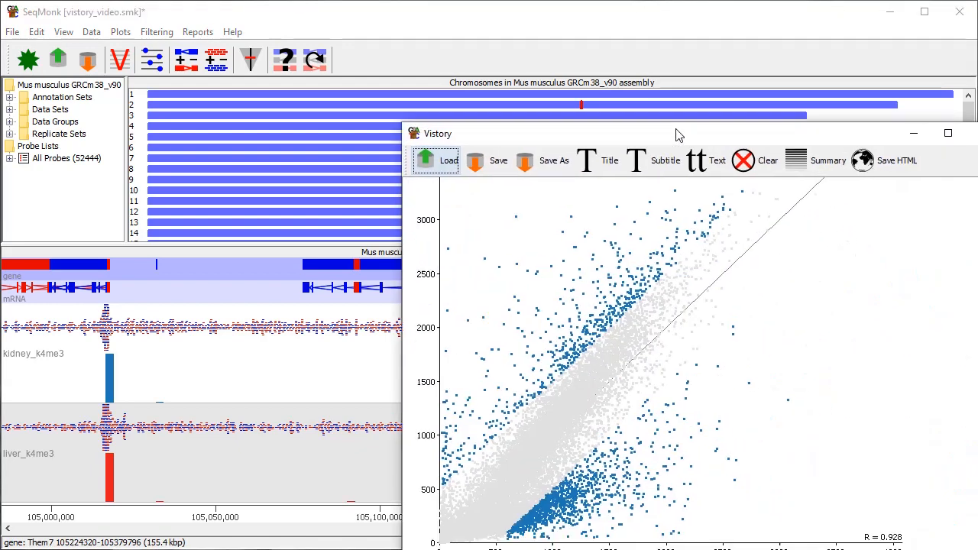
Add the title "Analysis" to the Vistory directly below the note "This all looks nice with good peaks.".
drag(693, 138, 512, 51)
drag(813, 374, 811, 206)
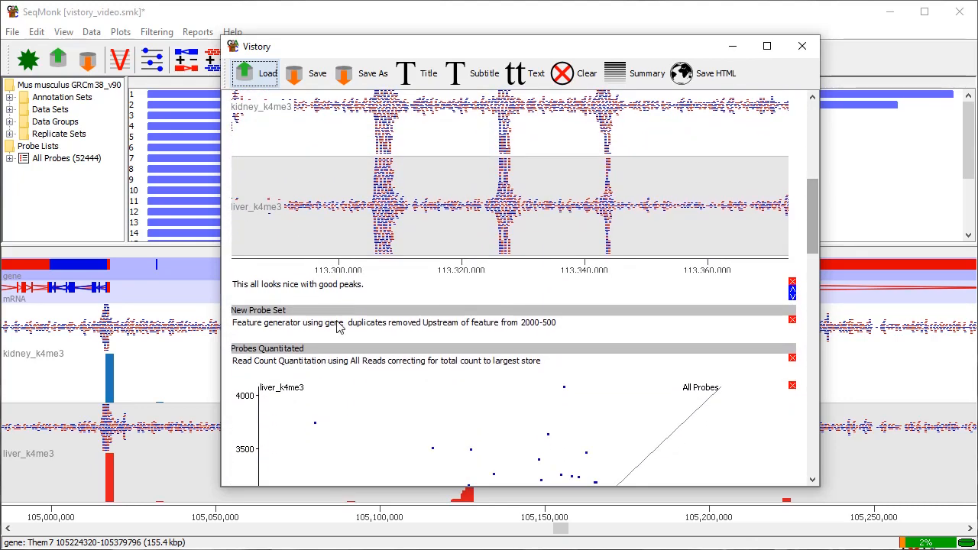
click(262, 287)
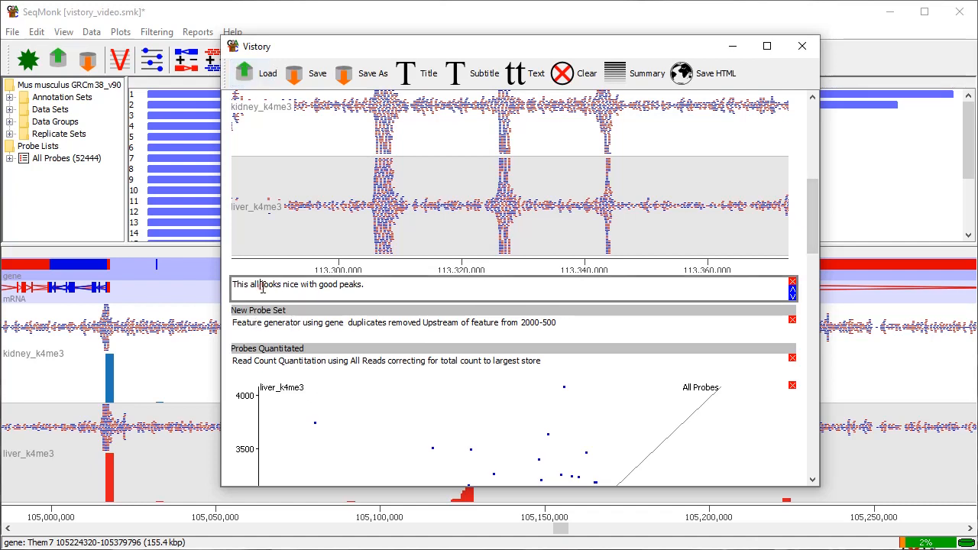
click(419, 80)
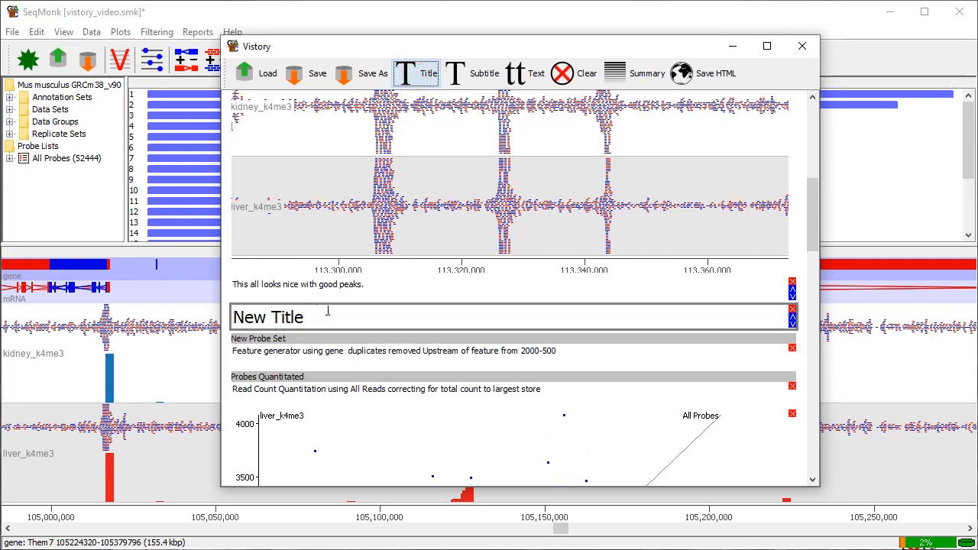
click(322, 314)
drag(313, 314, 224, 314)
text(Anan)
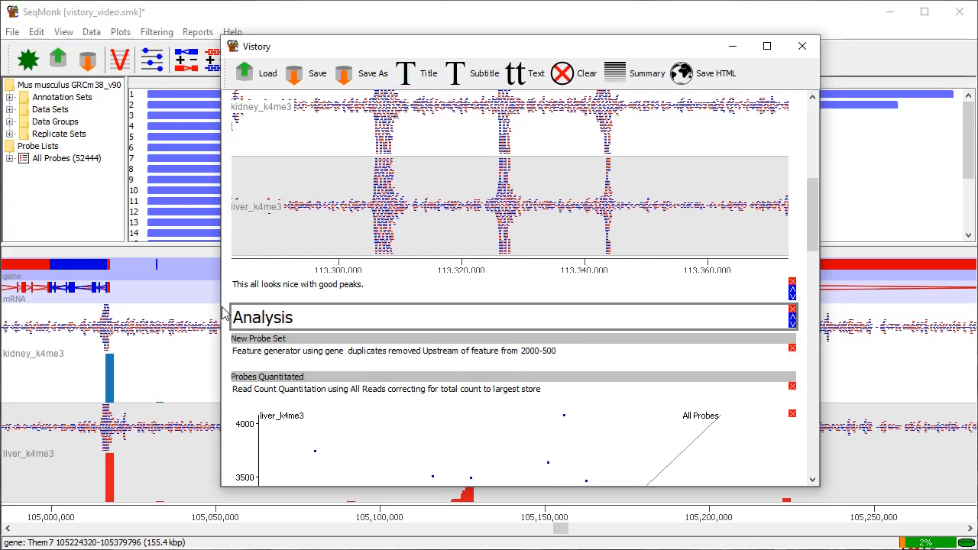
Add the subtitle "Quantitation" under the Analysis title and the subtitle "Visualisation" after the Probes Quantitated entry.
click(472, 70)
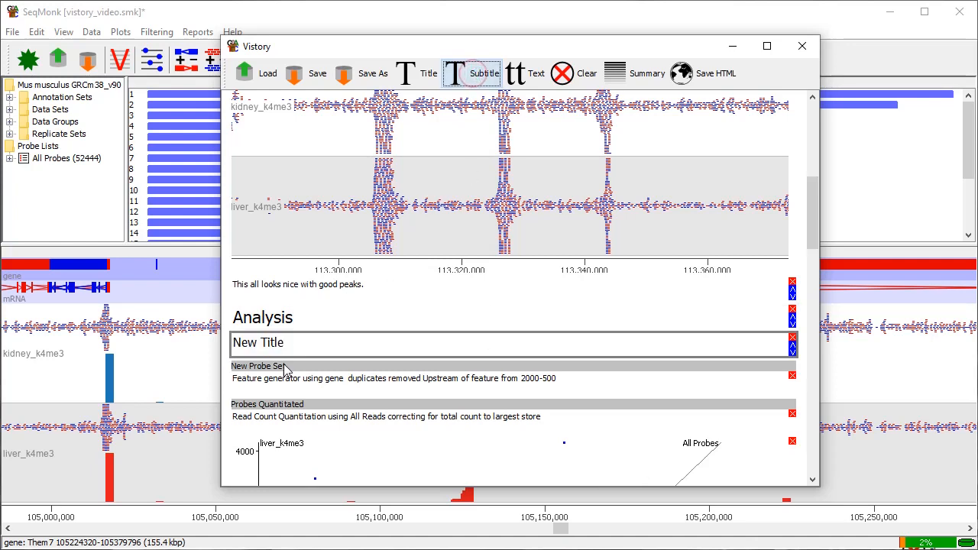
click(301, 345)
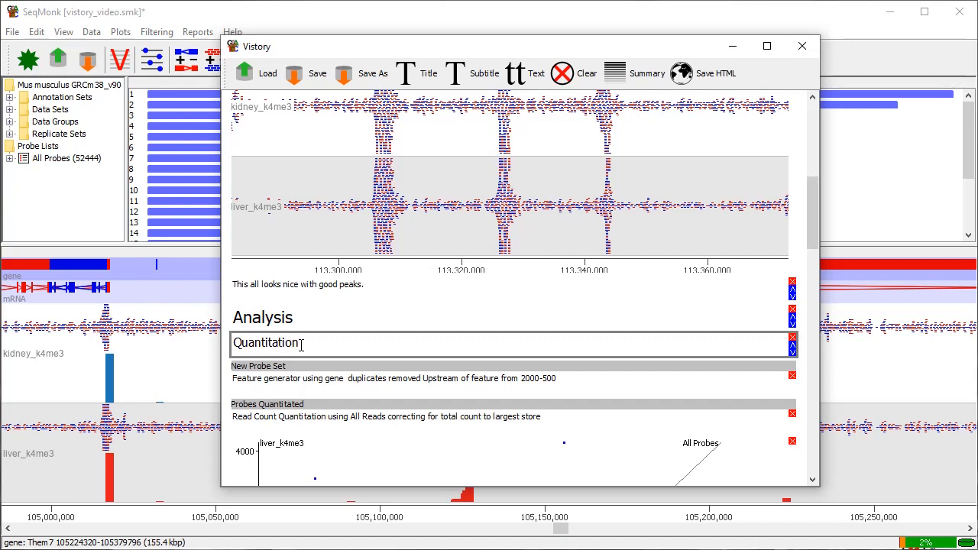
scroll(403, 367, down, 3)
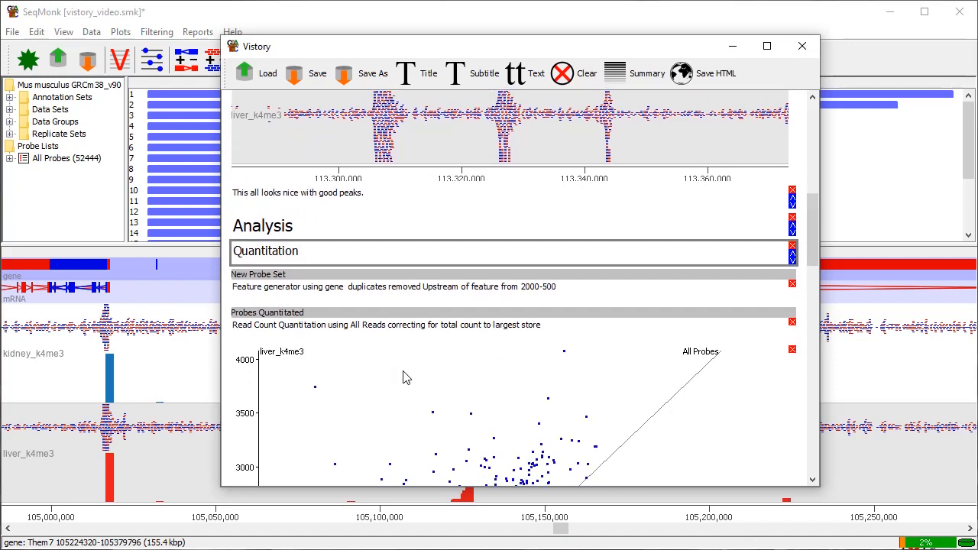
click(303, 322)
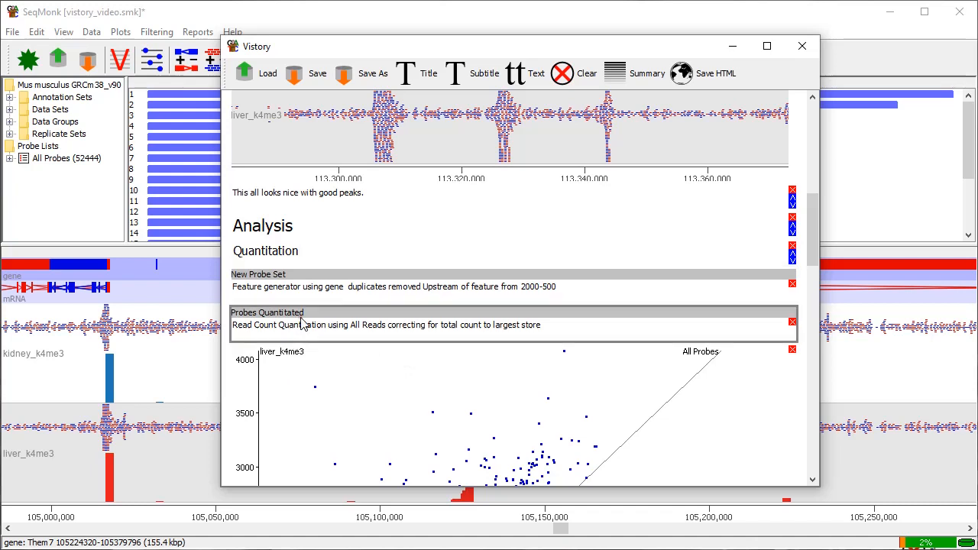
click(477, 81)
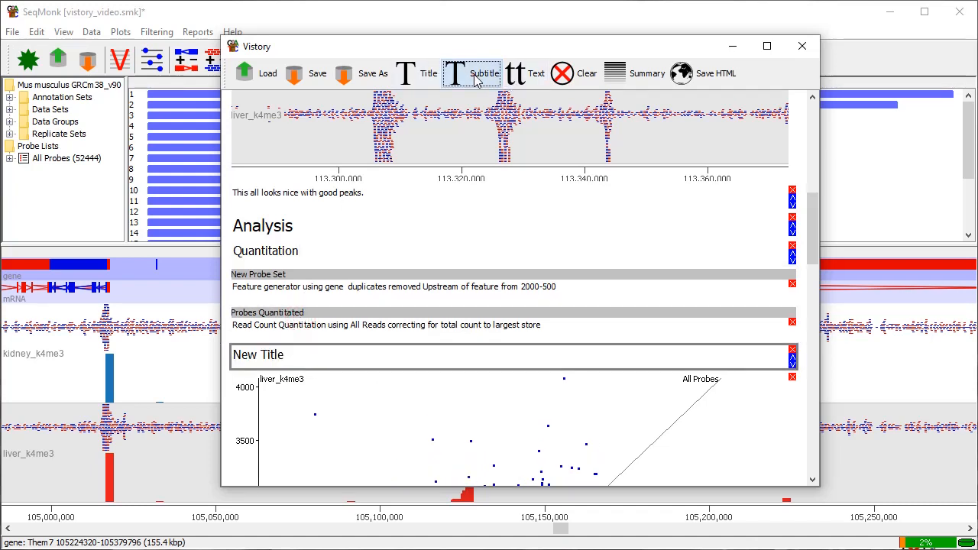
triple_click(317, 357)
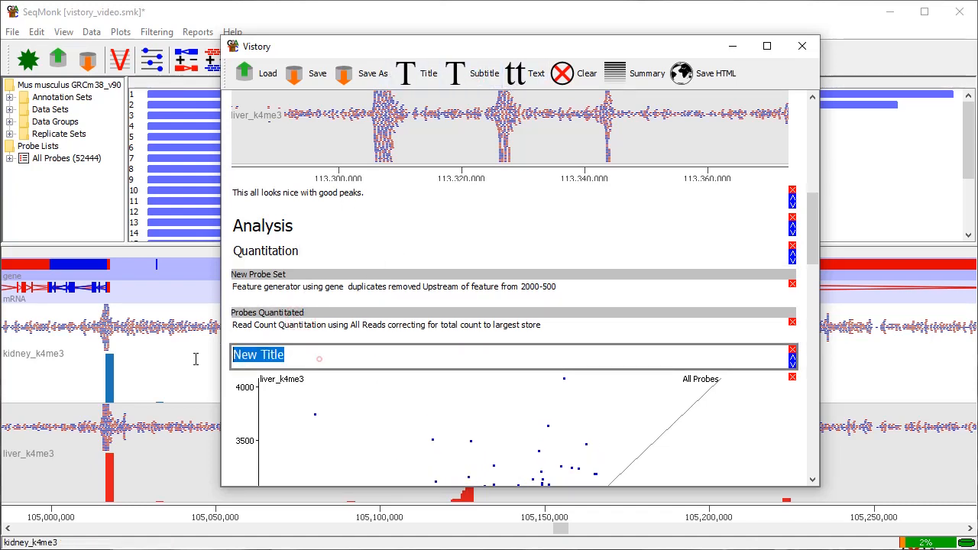
text(Visualisation)
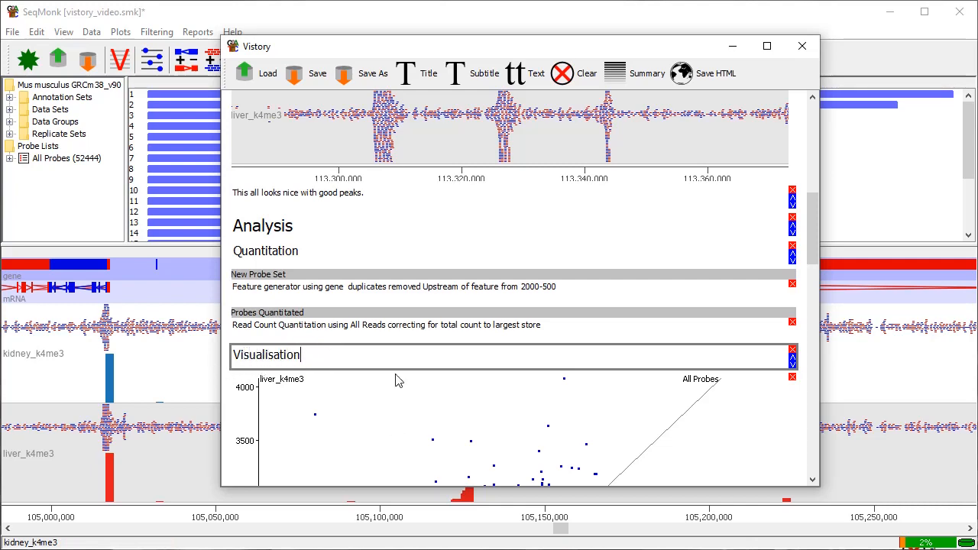
Add the subtitle "Differential enrichment" between the first scatter plot and the Filtered List Difference above 500 entry.
scroll(398, 380, down, 10)
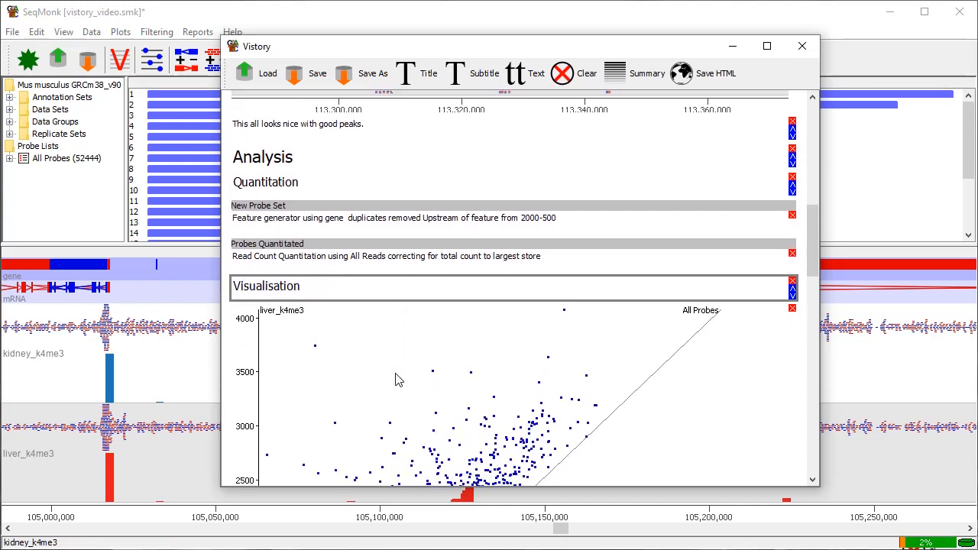
scroll(396, 374, down, 5)
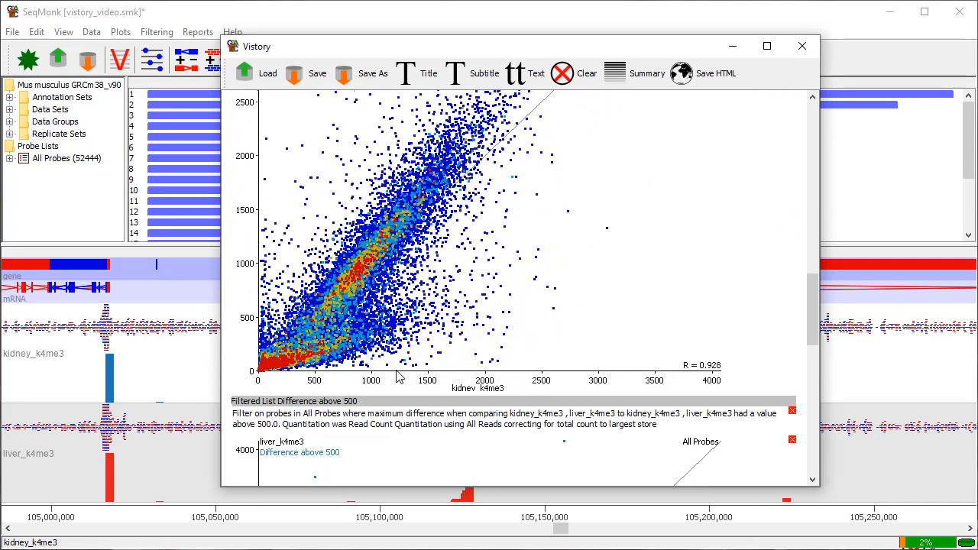
scroll(429, 351, down, 2)
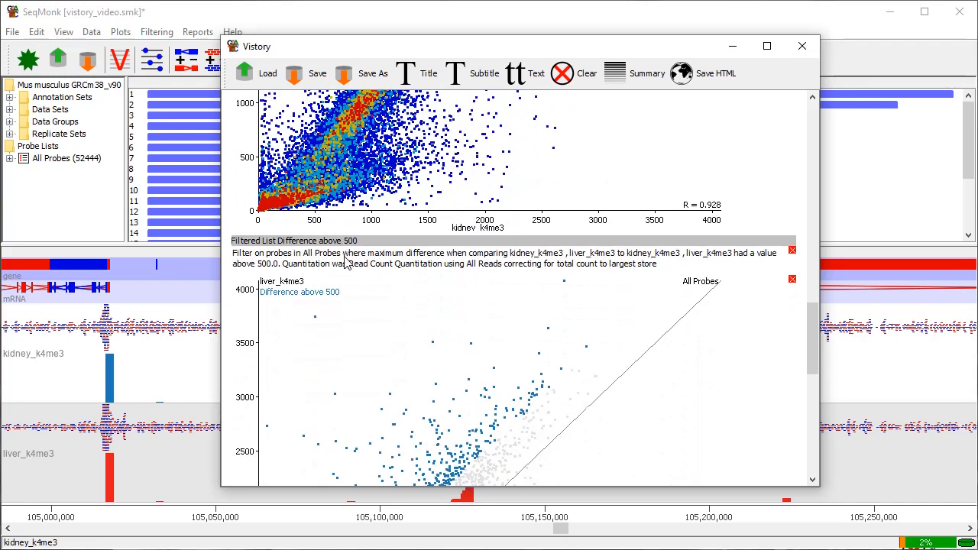
click(379, 211)
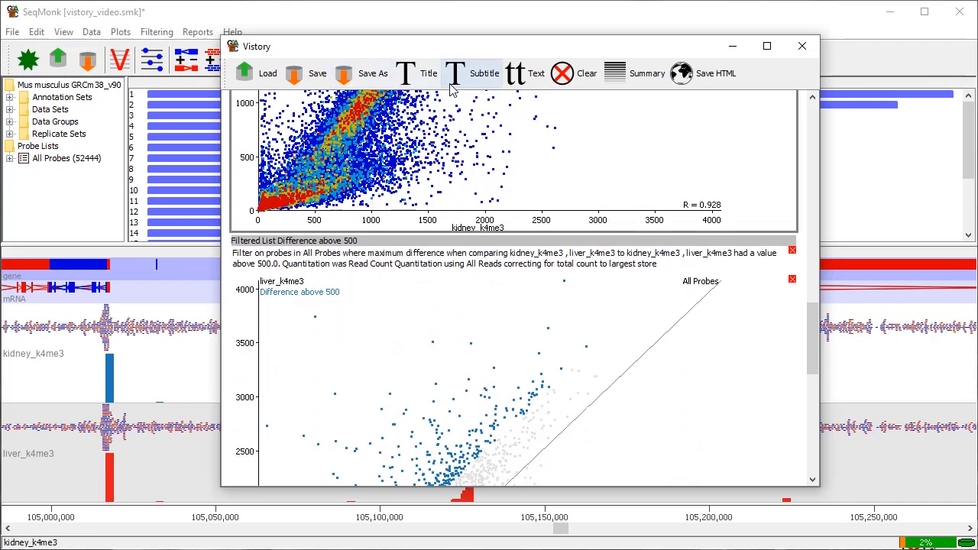
click(482, 76)
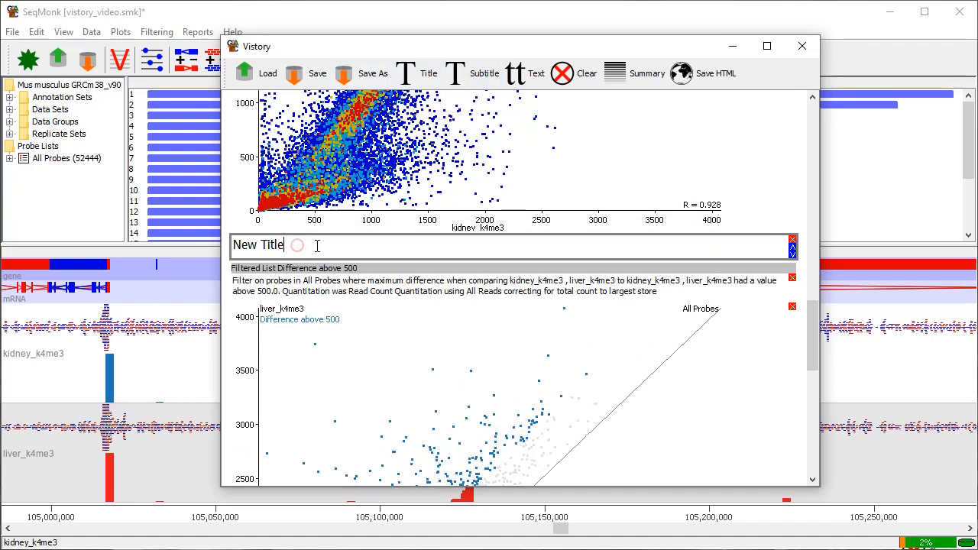
triple_click(315, 245)
text(Diff)
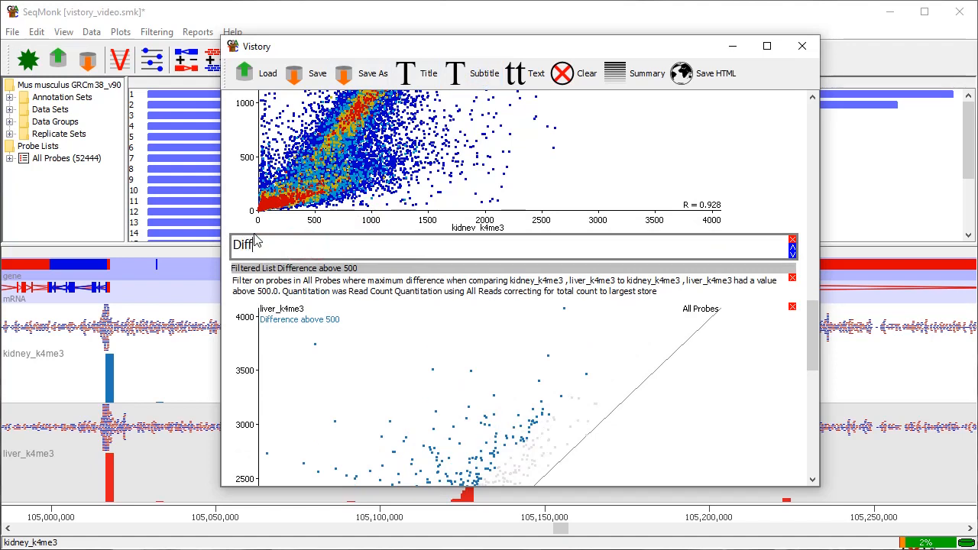
text(erential enrichment)
Add the title "Examples of hits" between the highlighted scatter plot and the exported chromosome 2 view.
scroll(500, 319, down, 10)
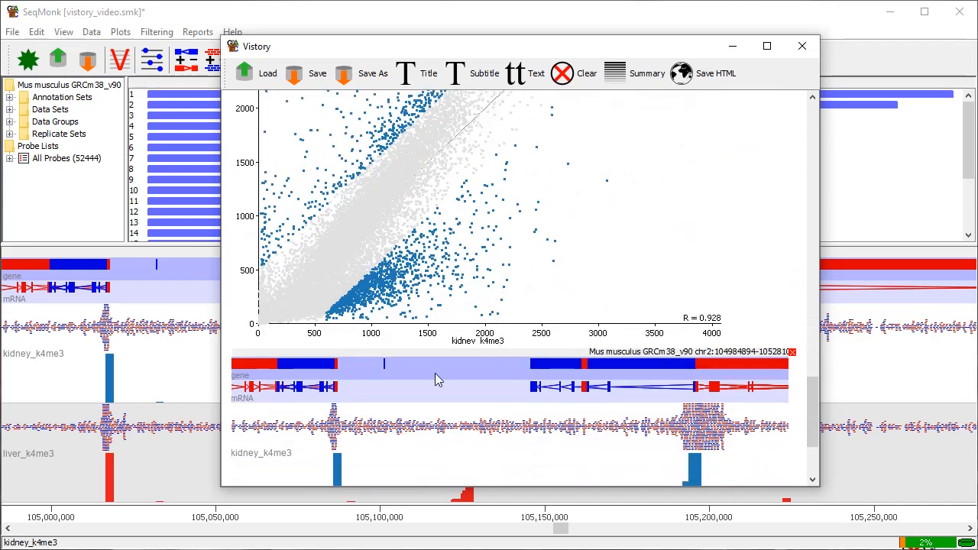
click(407, 74)
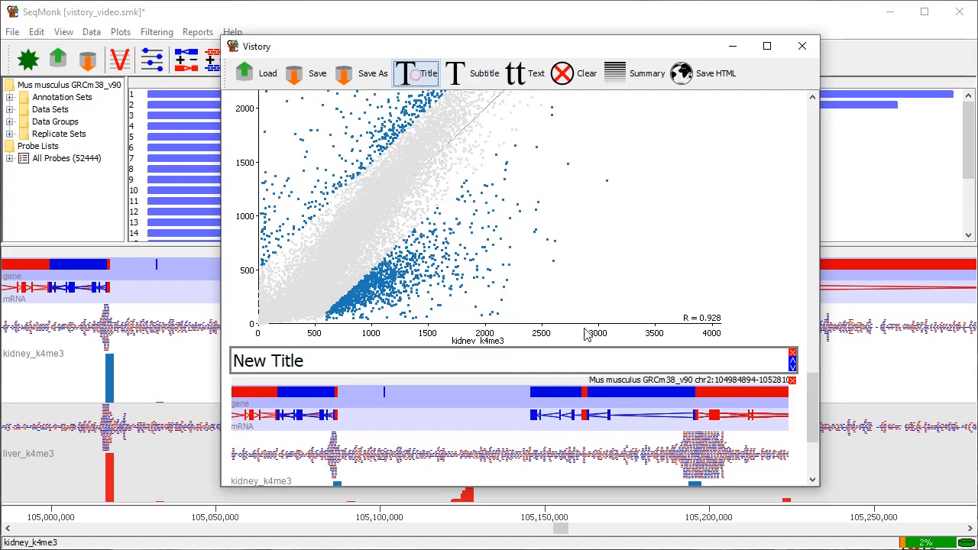
triple_click(343, 357)
text(Examples of hits)
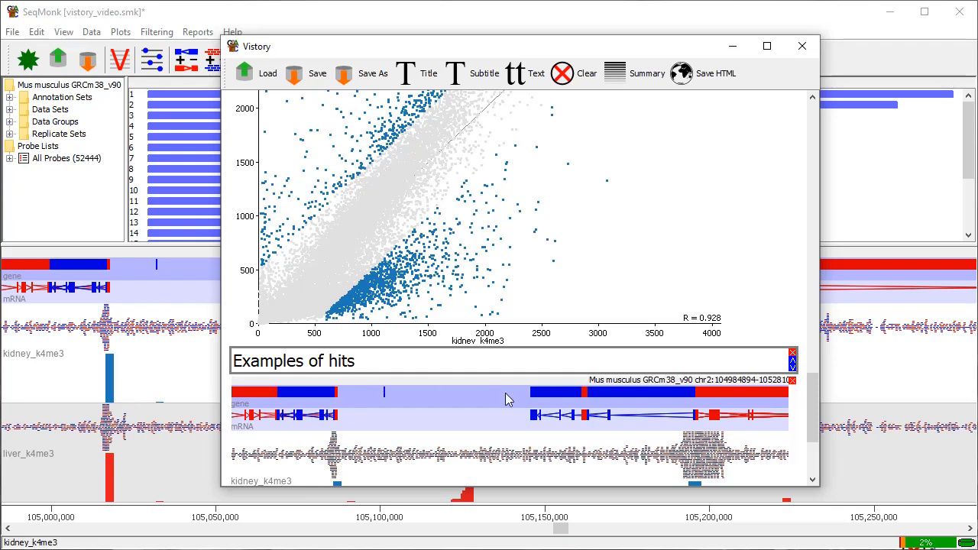
scroll(508, 400, down, 5)
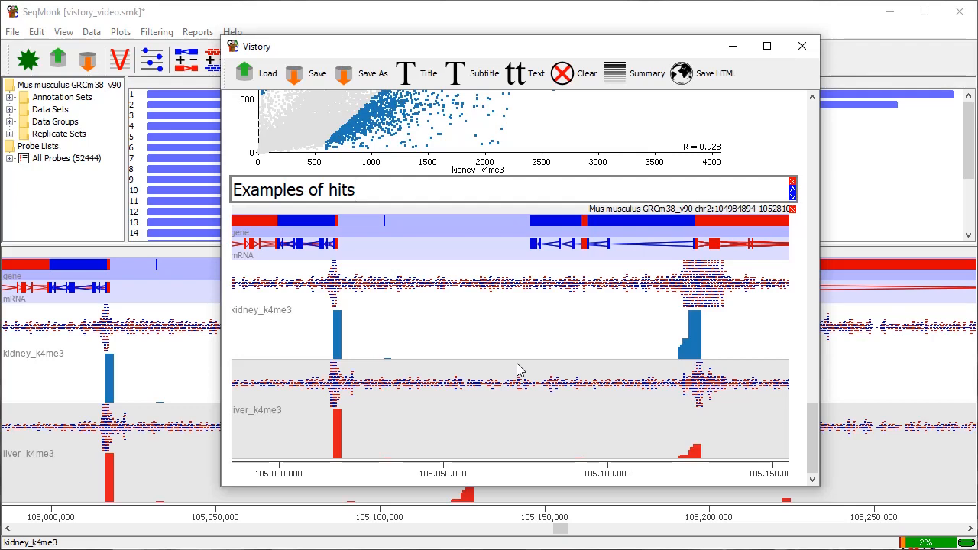
Look back over the finished sections and save the Vistory as vistory_video.smv in the Illumina Analysis folder.
drag(819, 426, 823, 320)
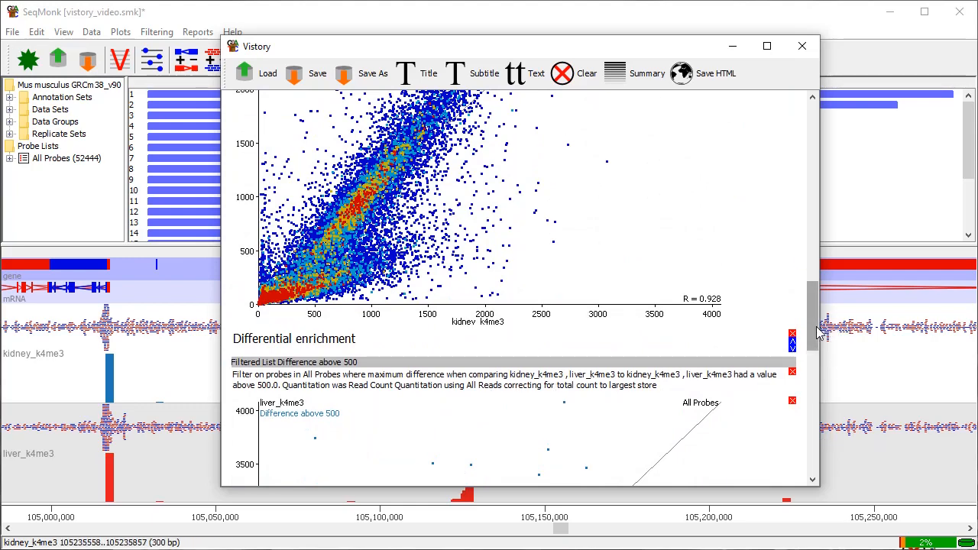
drag(812, 325, 816, 454)
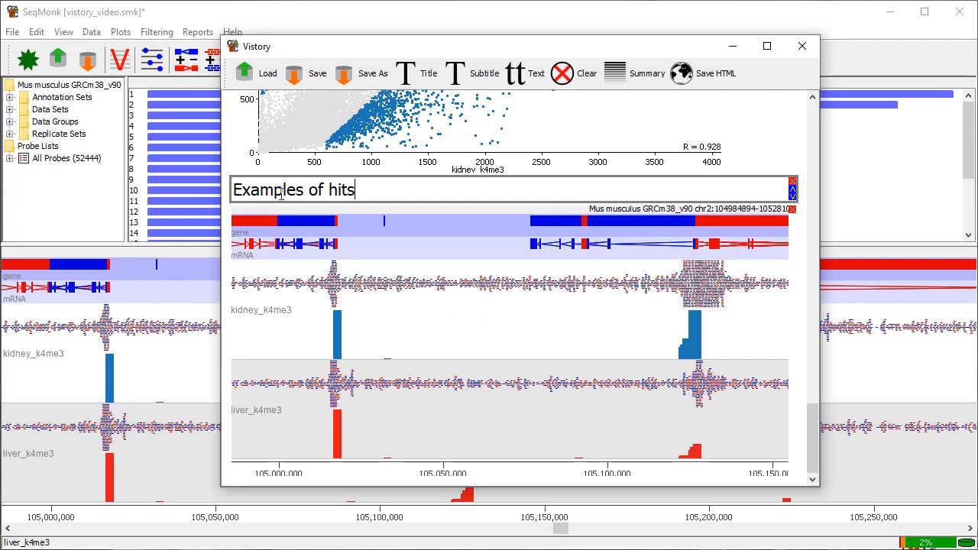
click(304, 79)
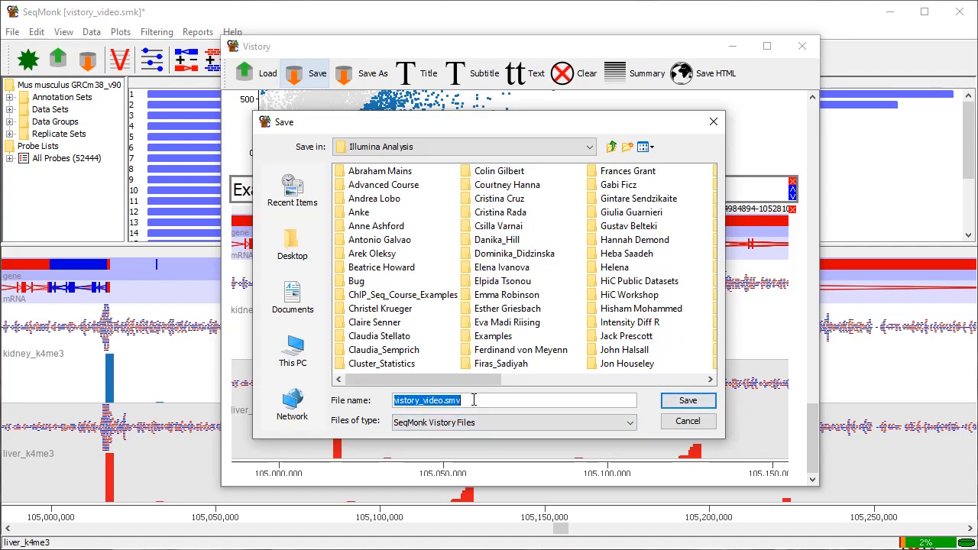
click(685, 402)
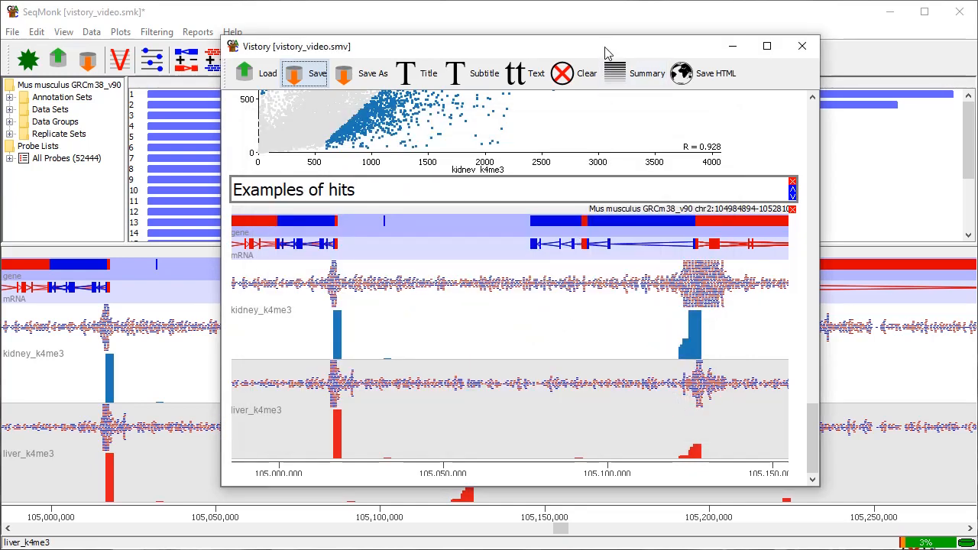
Export the Vistory as the HTML report vistory_video.html in the Illumina Analysis folder.
drag(607, 46, 530, 41)
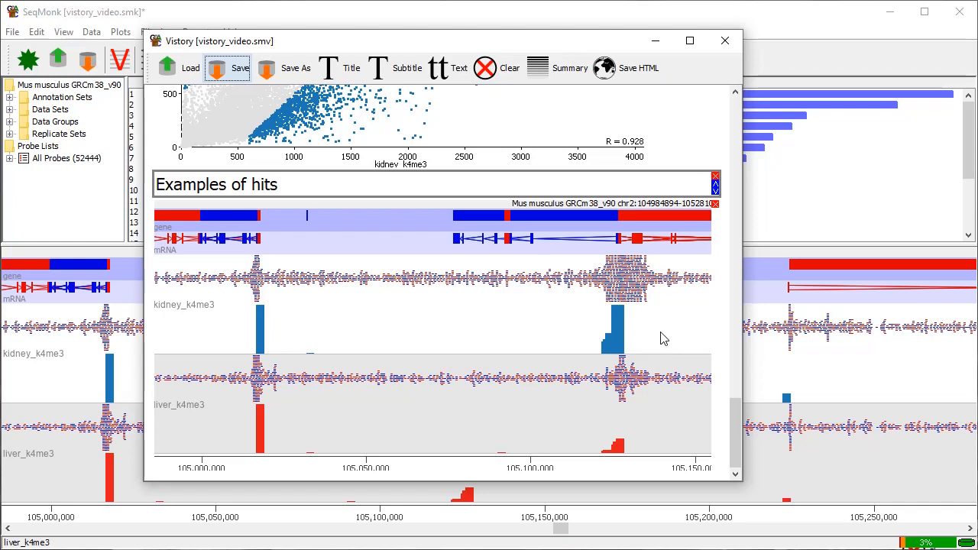
click(624, 71)
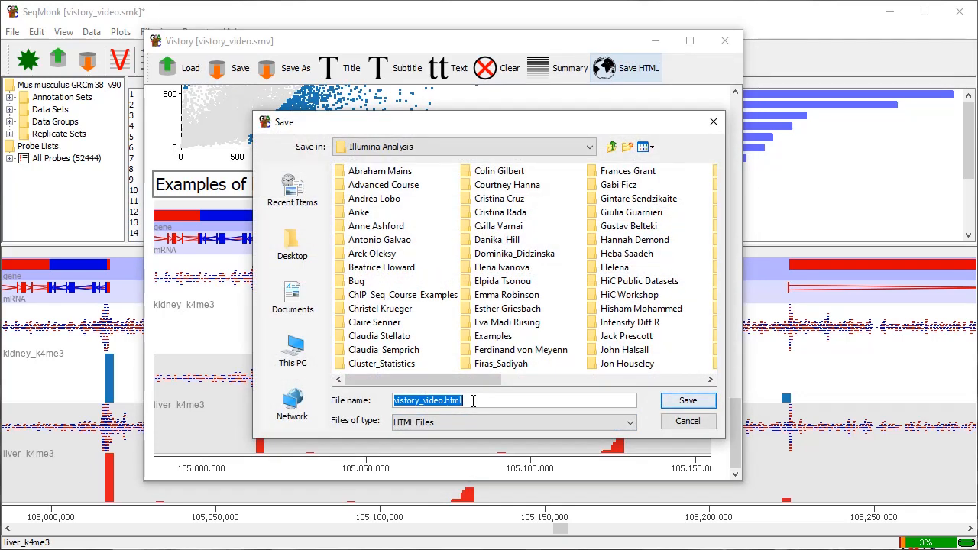
click(688, 402)
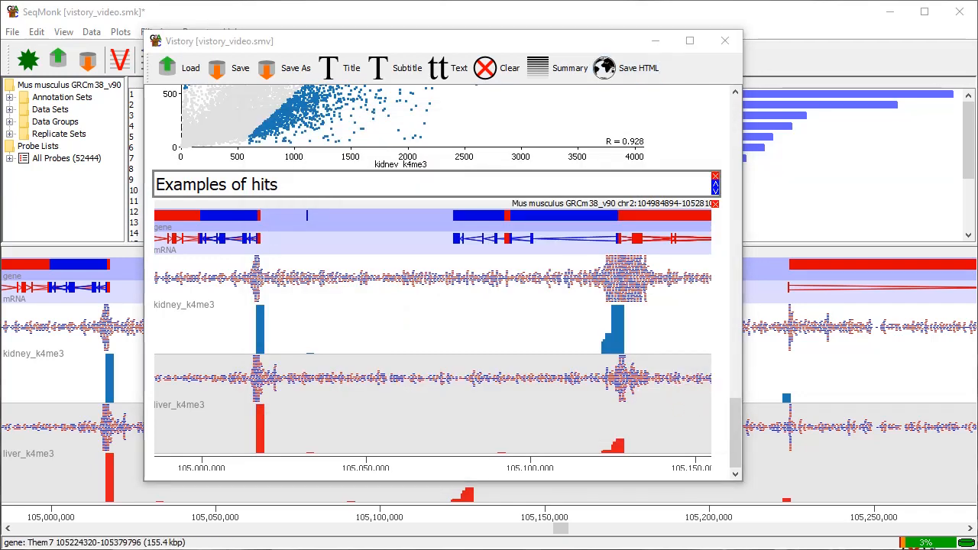
Switch to the HTML report in the web browser and go to its Basic Project Info and Data Sets sections.
drag(977, 30, 702, 13)
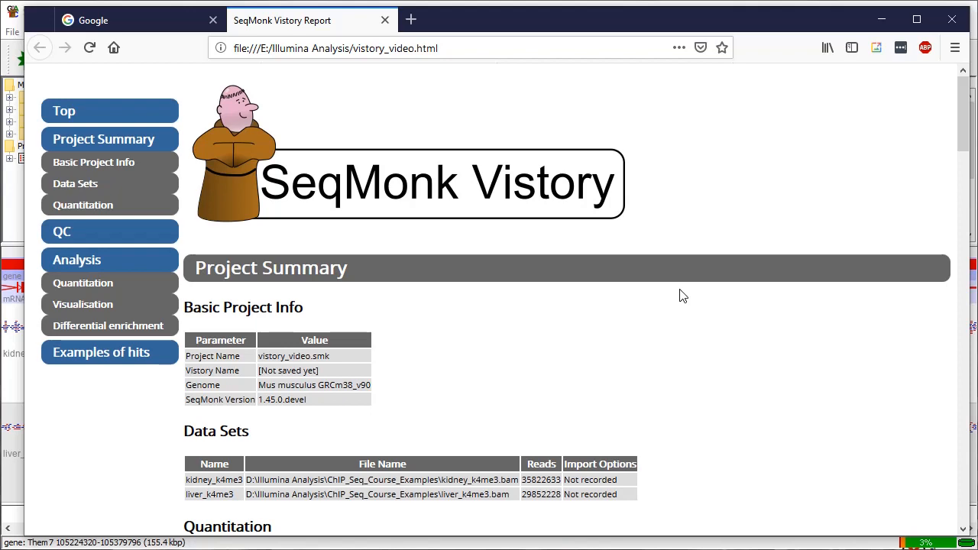
scroll(682, 297, down, 2)
scroll(682, 297, up, 2)
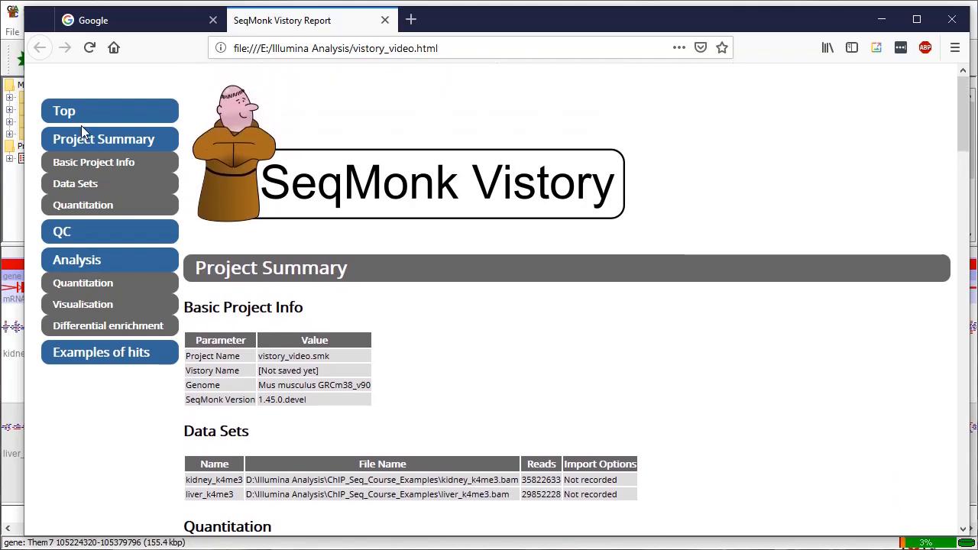
click(95, 164)
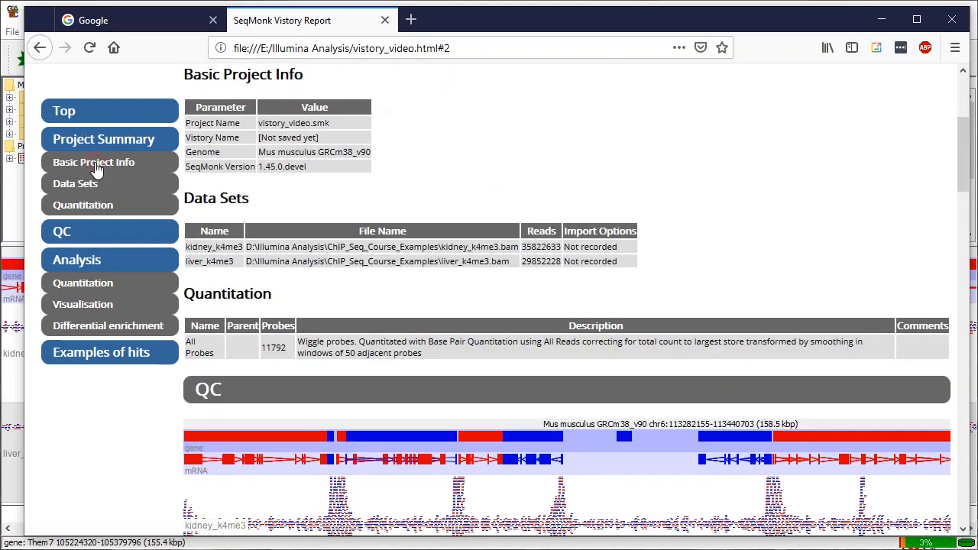
click(88, 189)
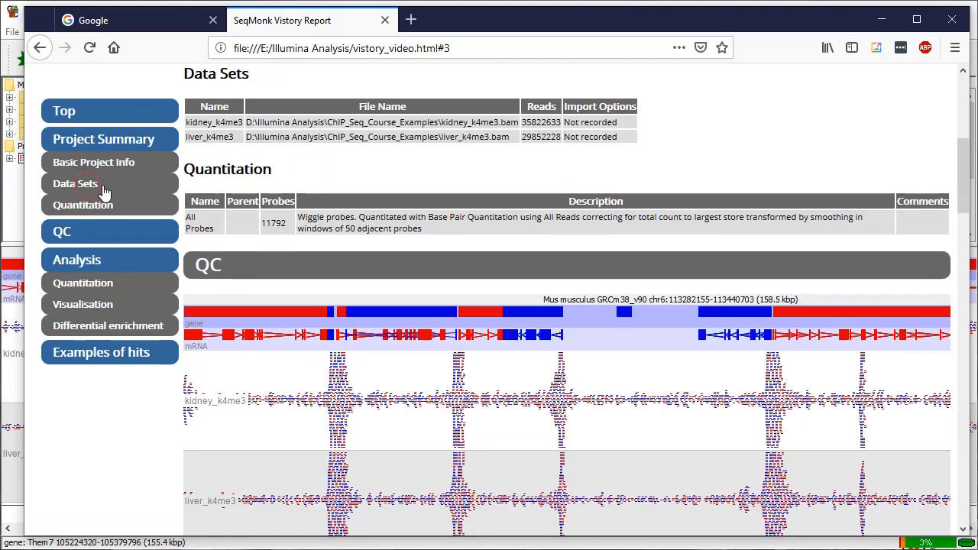
Examine the report's project quantitation table and the QC section with its chromosome view and note.
scroll(749, 212, down, 1)
scroll(746, 207, down, 7)
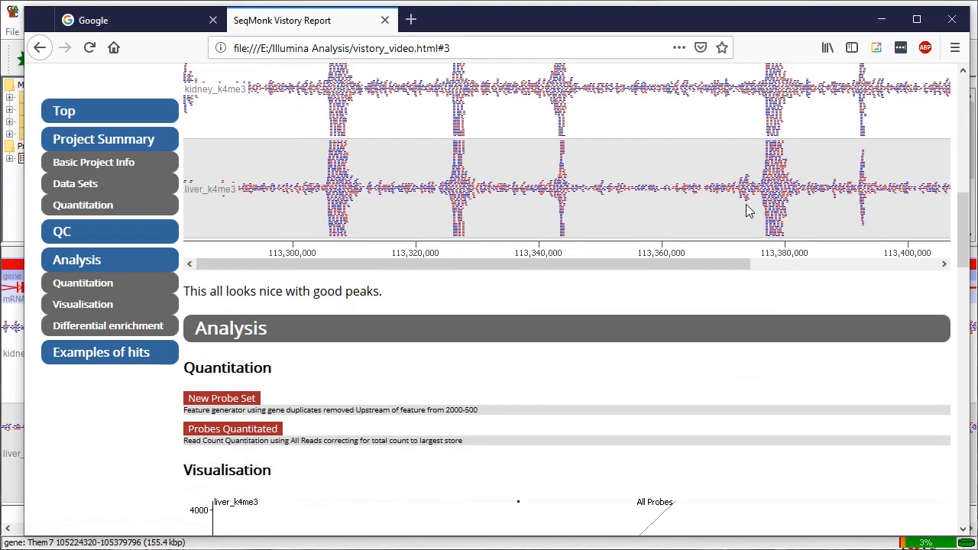
scroll(747, 207, up, 5)
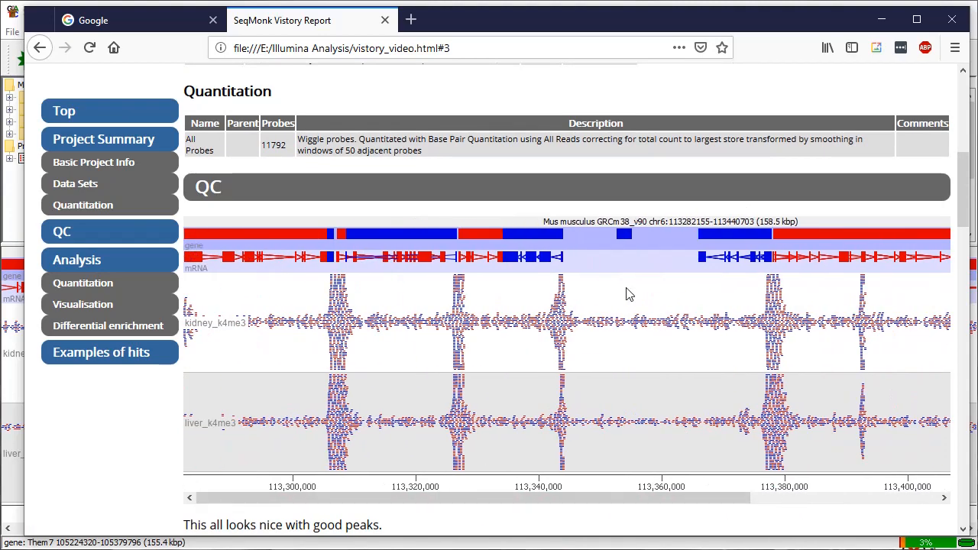
scroll(512, 285, up, 3)
scroll(367, 281, down, 5)
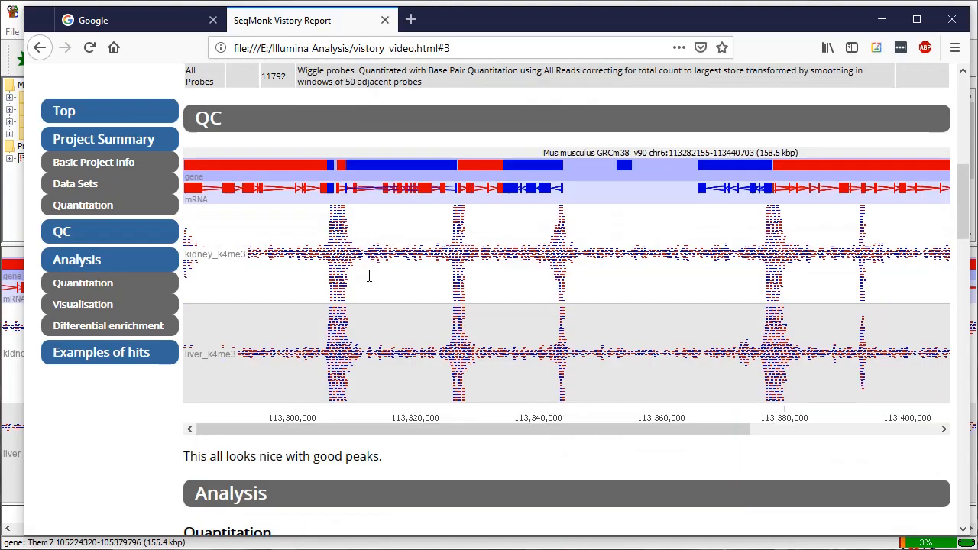
Examine the report's Analysis section, including the recorded steps, both scatter plots and the Examples of hits chromosome view.
scroll(367, 282, down, 4)
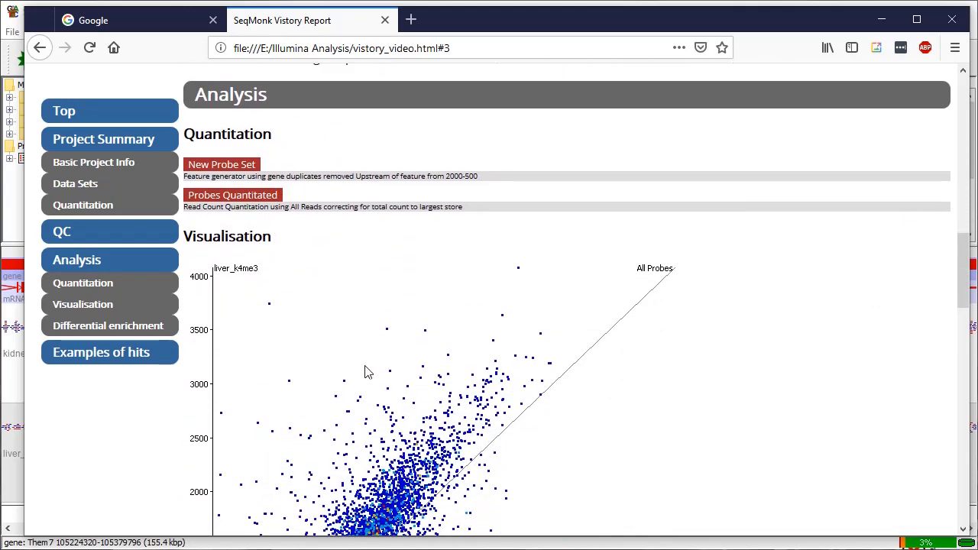
scroll(368, 269, down, 12)
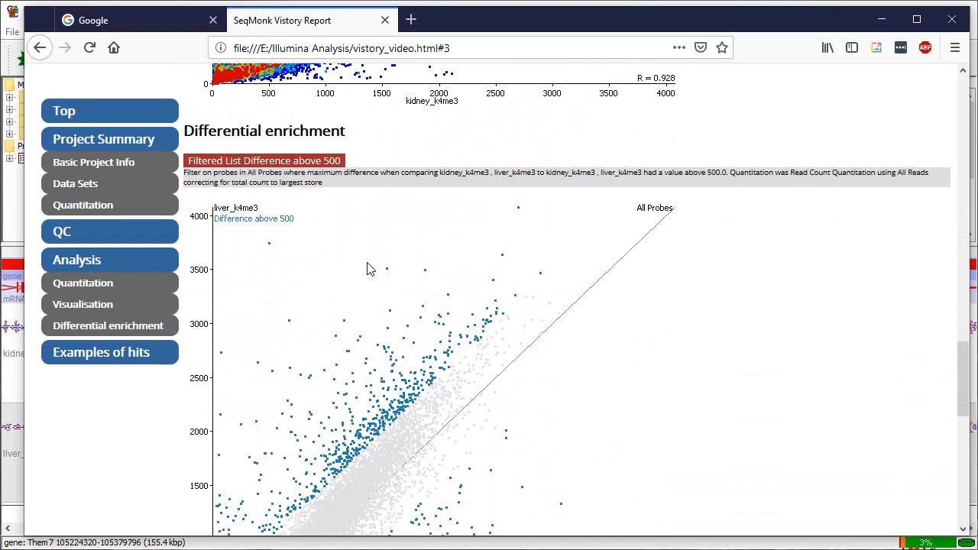
scroll(367, 268, down, 1)
scroll(443, 263, down, 4)
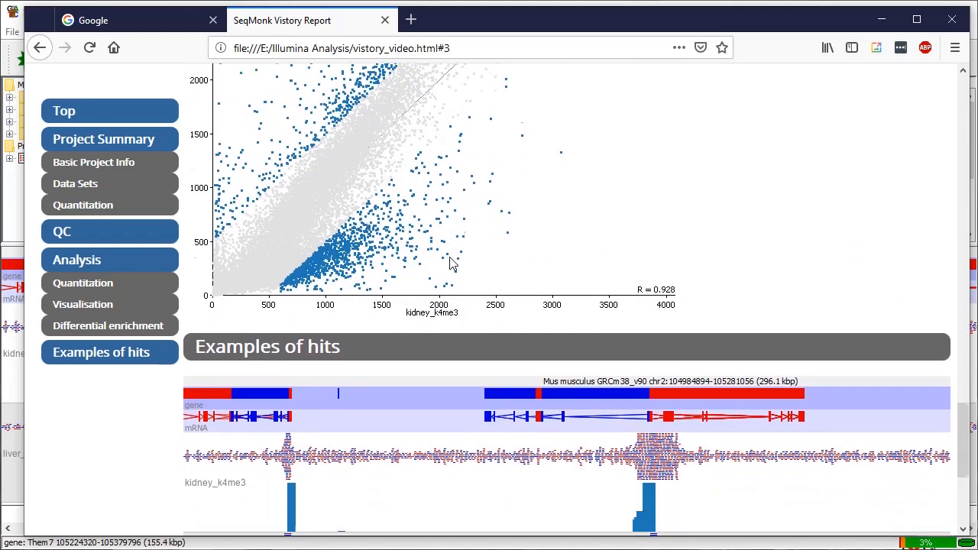
scroll(449, 262, up, 2)
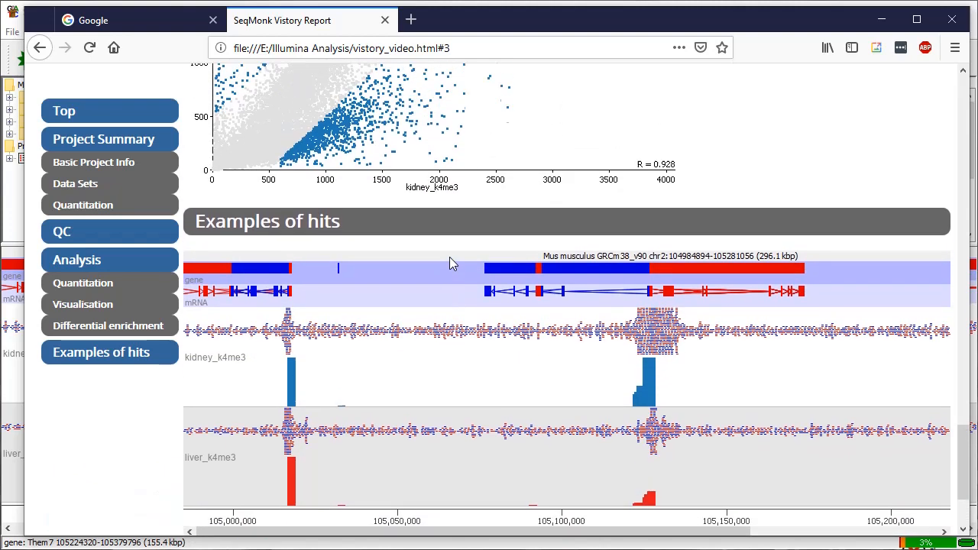
scroll(449, 262, down, 2)
mouse_move(479, 399)
mouse_down()
mouse_move(753, 404)
mouse_move(479, 401)
mouse_up()
scroll(701, 291, up, 3)
scroll(701, 285, up, 15)
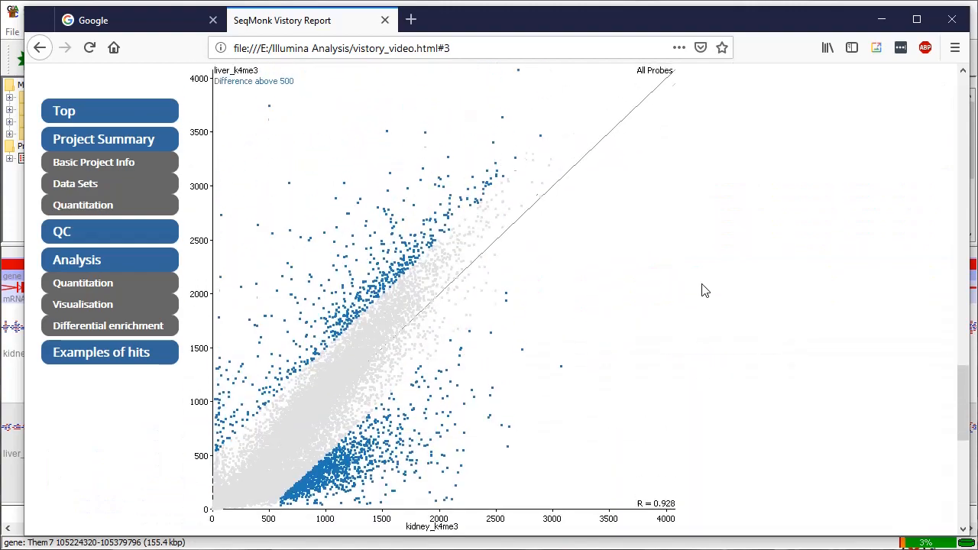